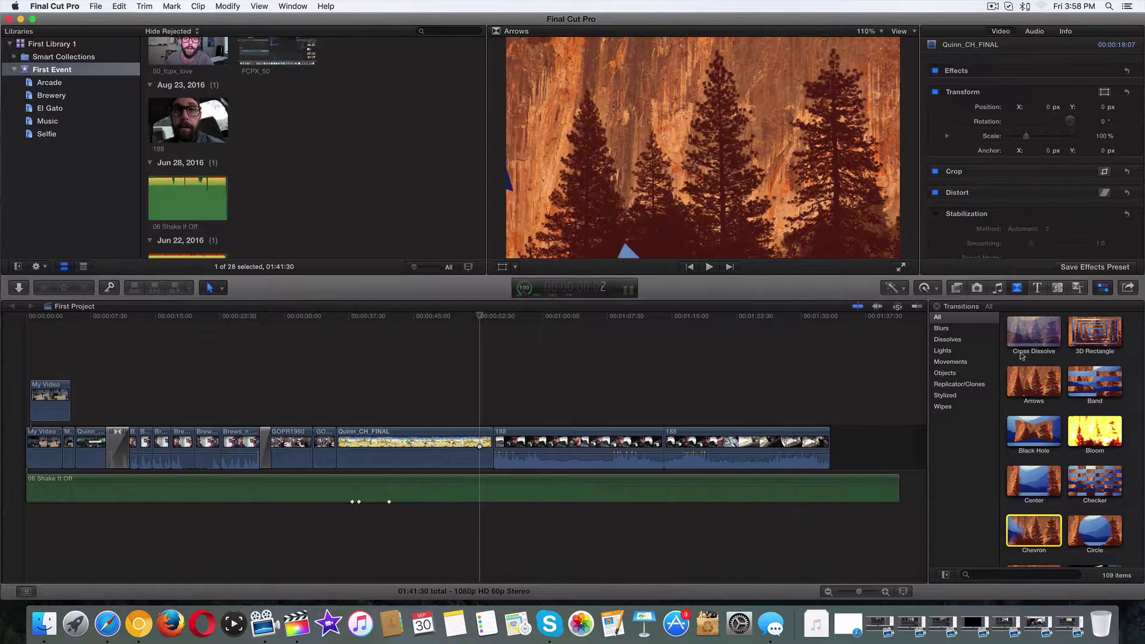
Step: Drop a Cross Dissolve at the Quinn_CH_FINAL cut and a Circle at the 188 cut, and play both
drag(1027, 337, 331, 444)
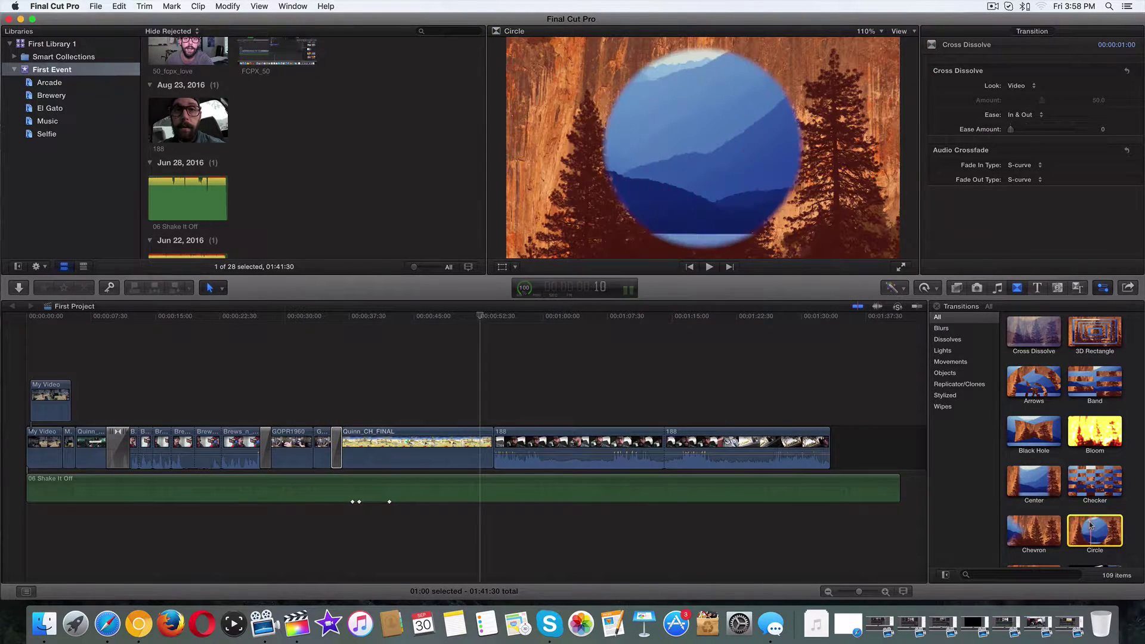
drag(1087, 525, 488, 445)
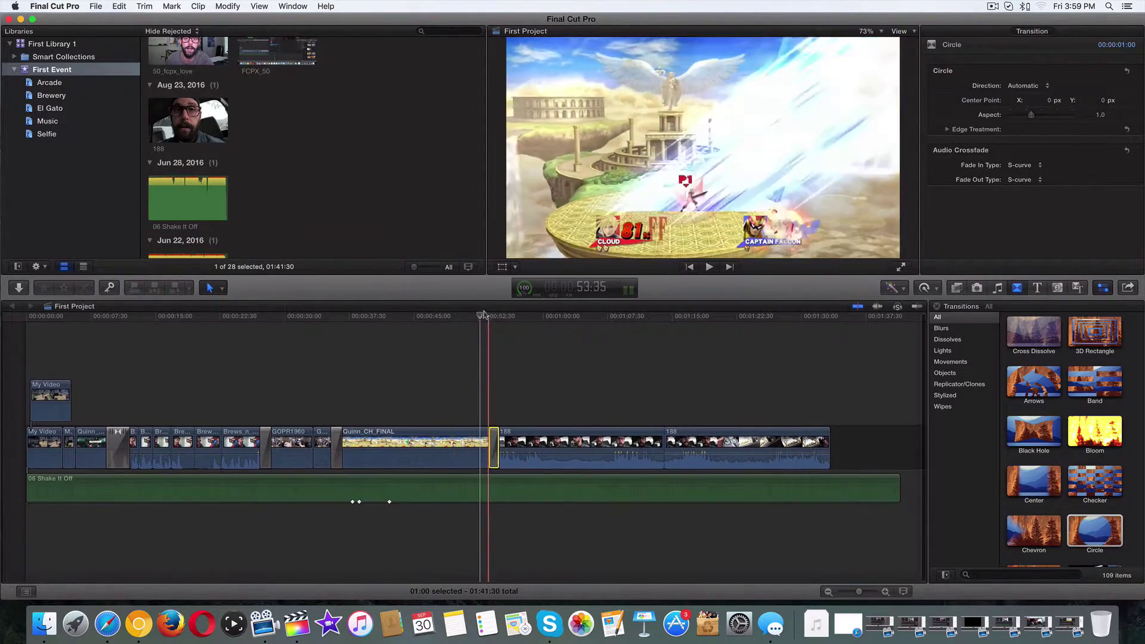
drag(481, 316, 325, 316)
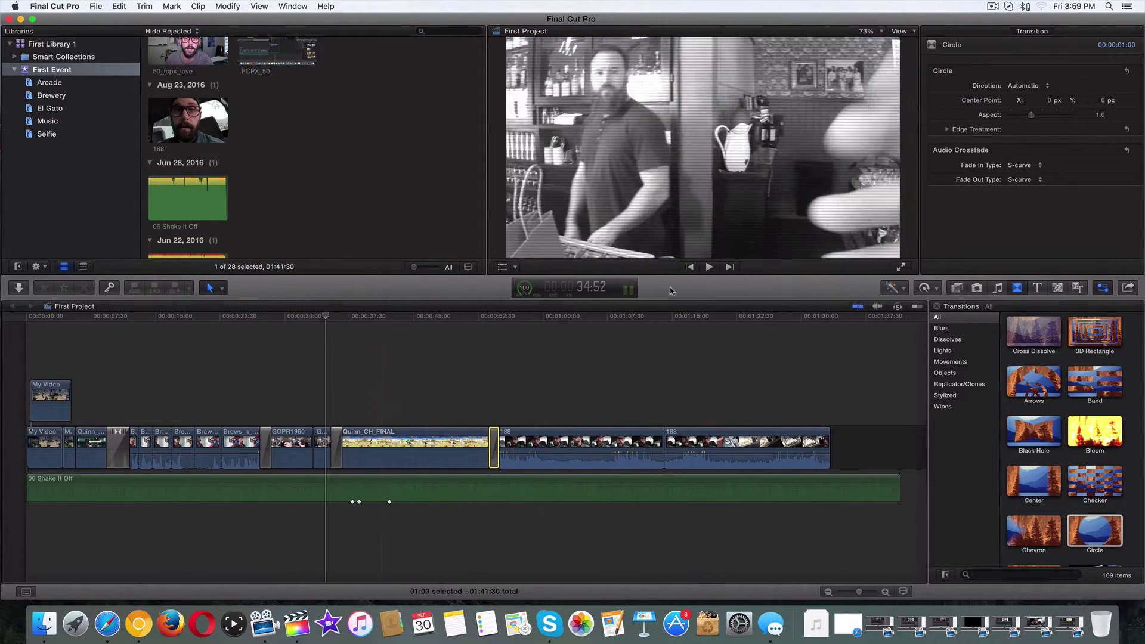
click(708, 267)
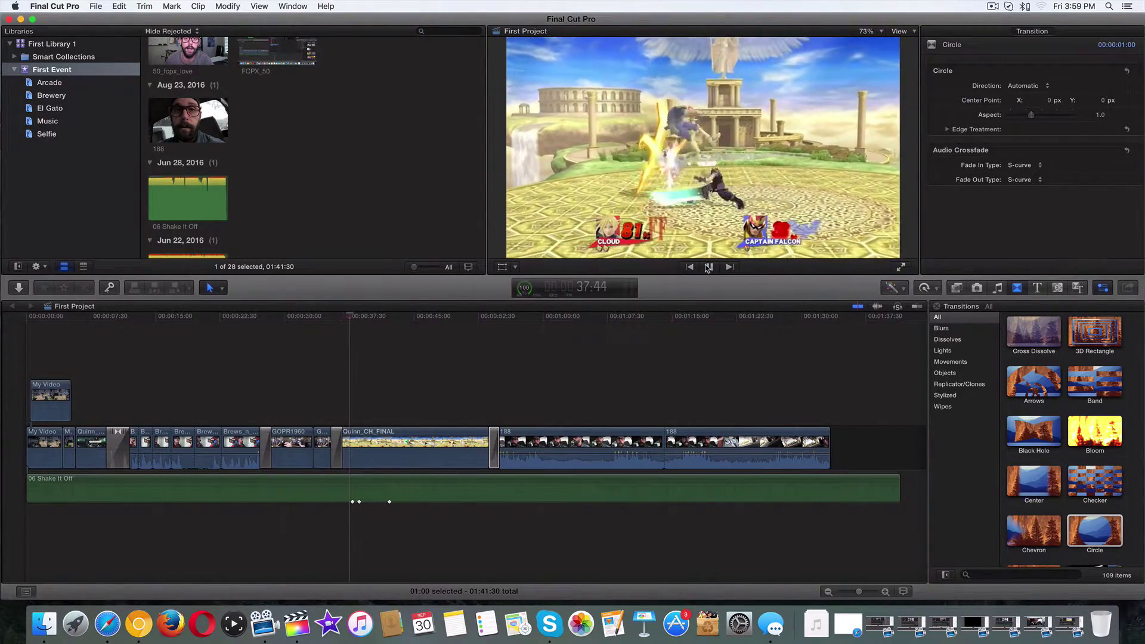
click(352, 315)
drag(352, 315, 481, 317)
click(709, 267)
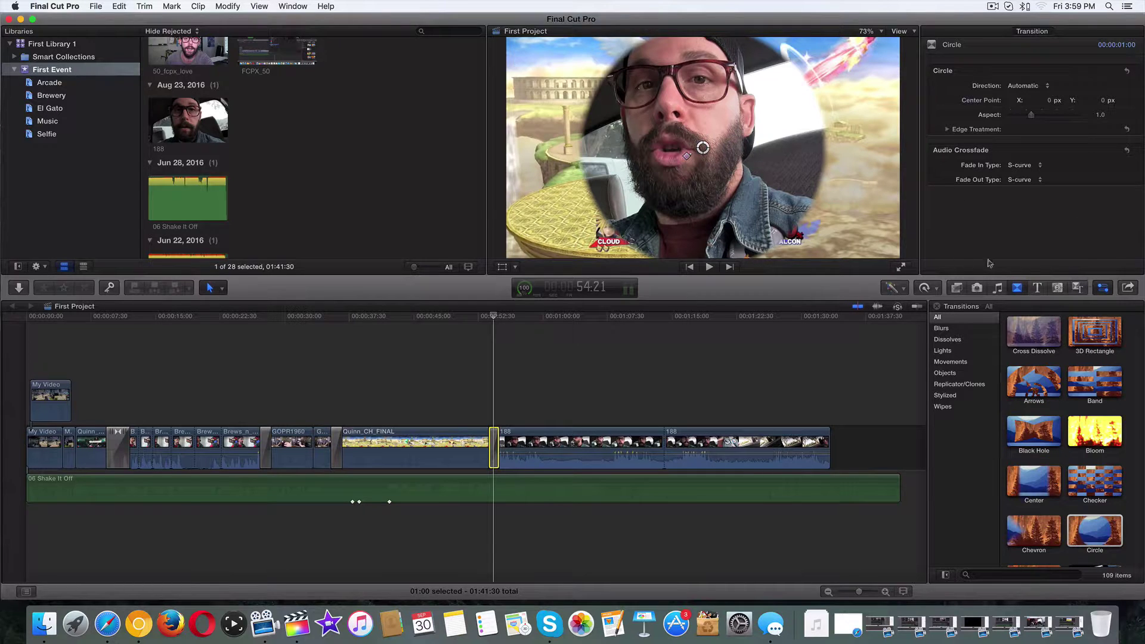
click(1103, 289)
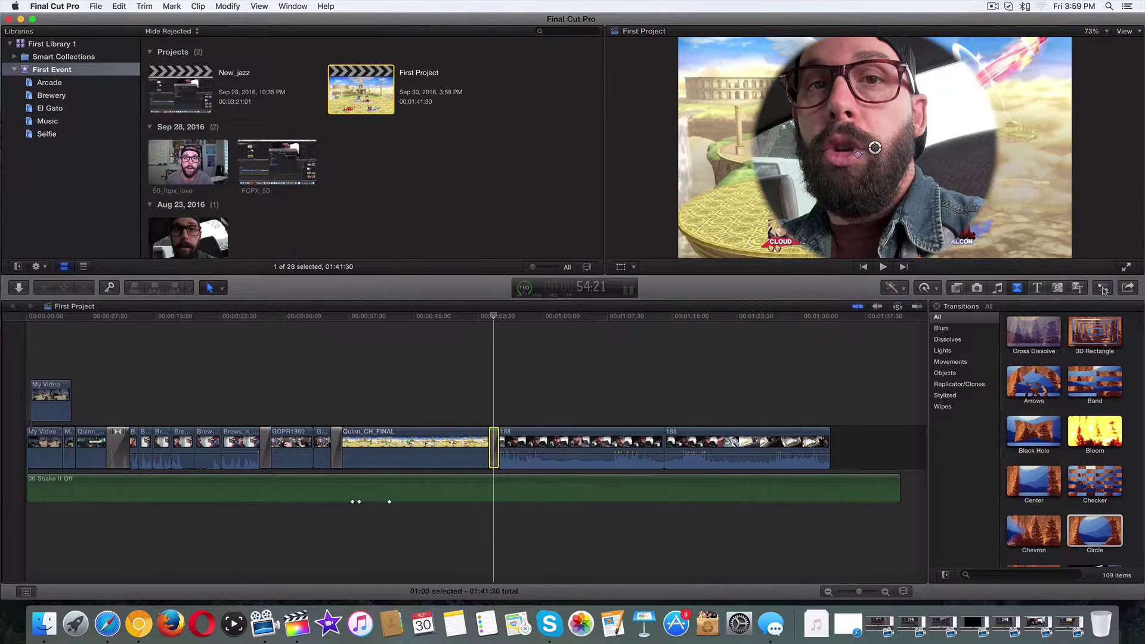
click(1104, 289)
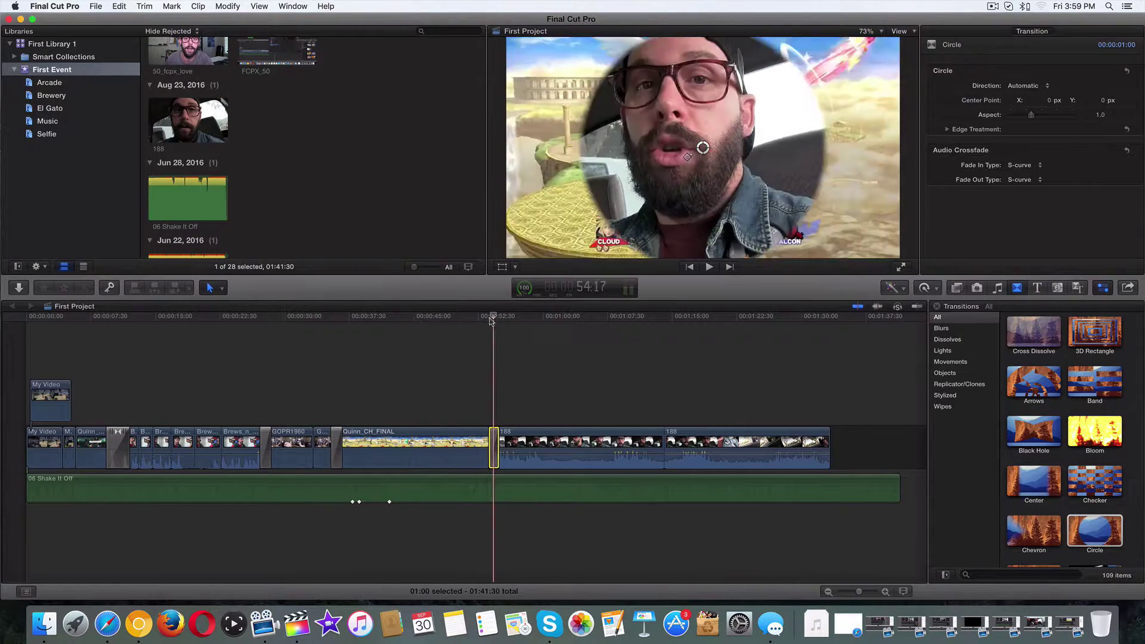
click(427, 314)
drag(422, 313, 335, 315)
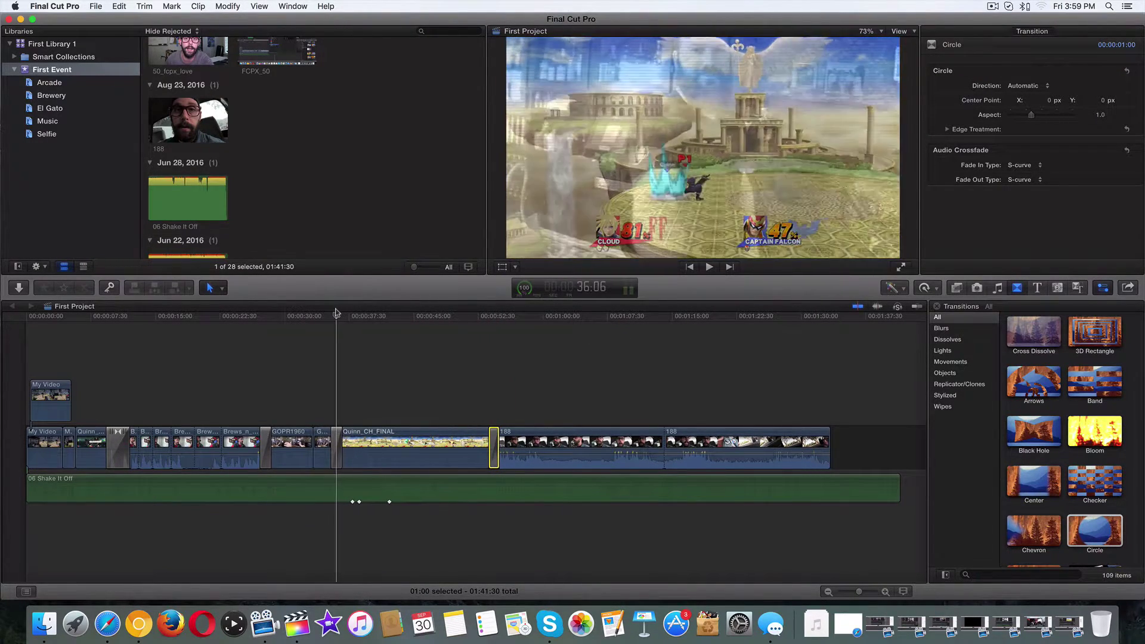
click(335, 441)
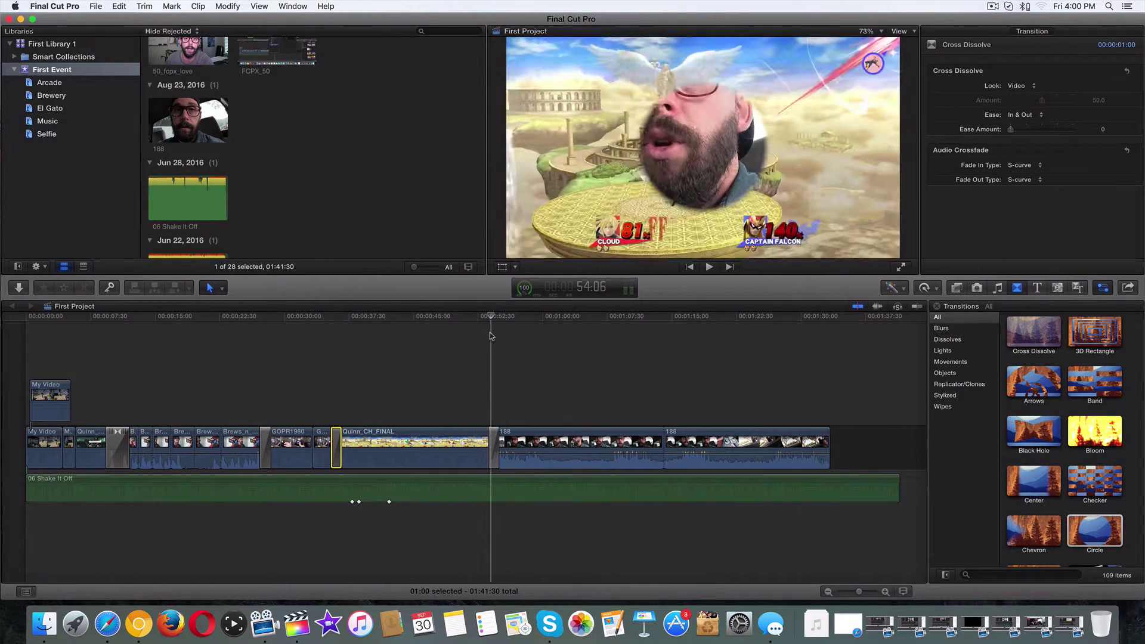
Step: Set the Circle transition's Direction to Close and preview it
click(494, 442)
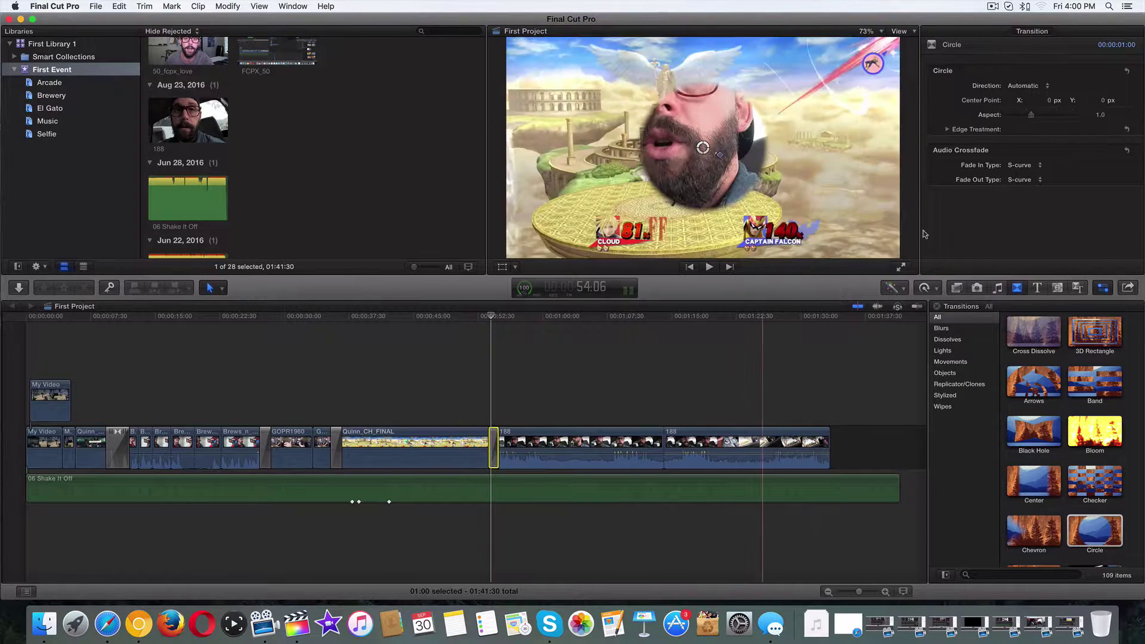
click(1027, 86)
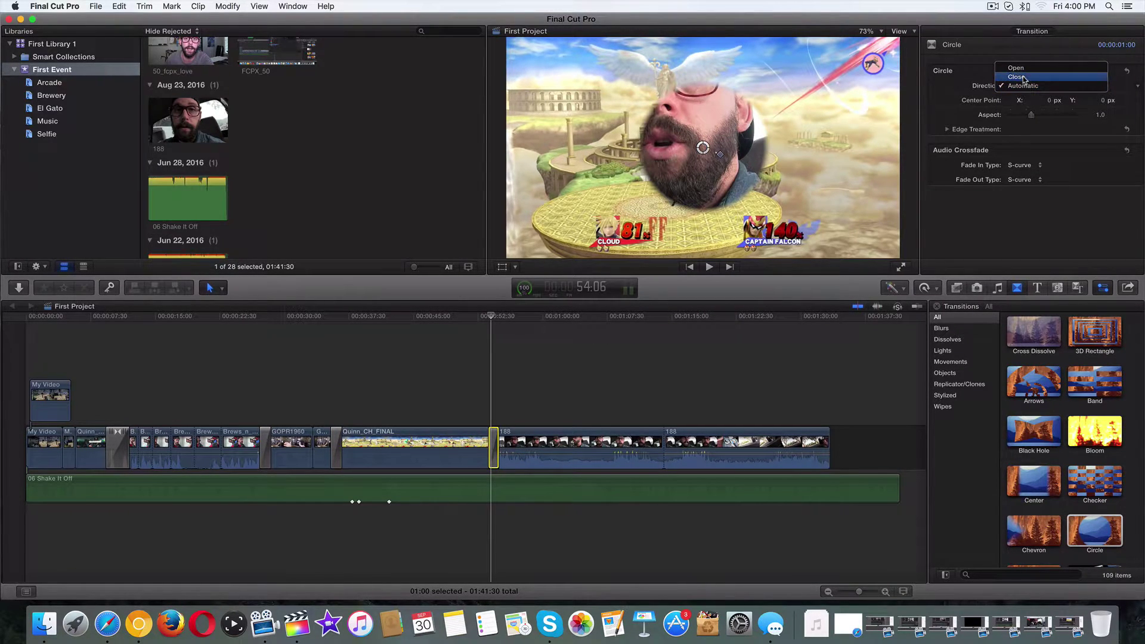
click(1024, 76)
drag(491, 316, 486, 315)
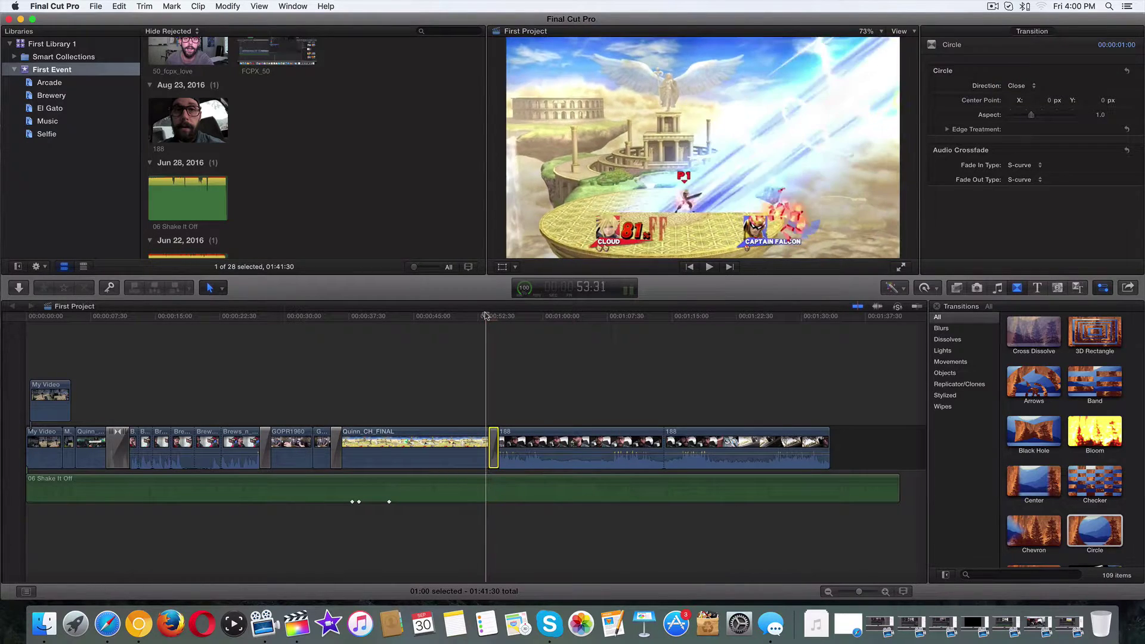
click(709, 267)
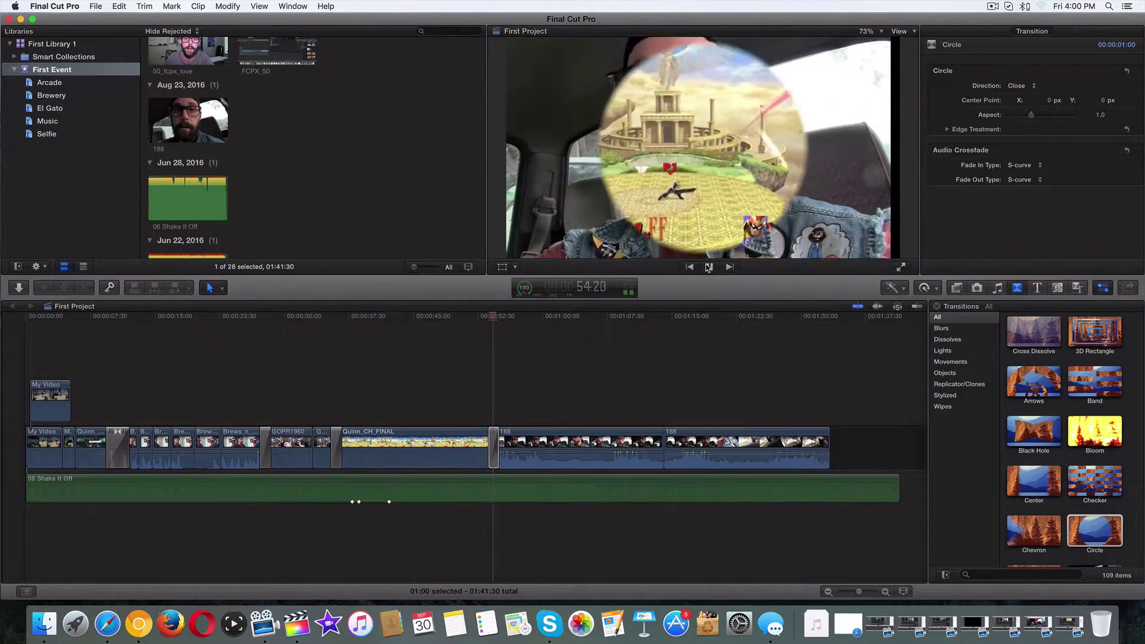
click(493, 315)
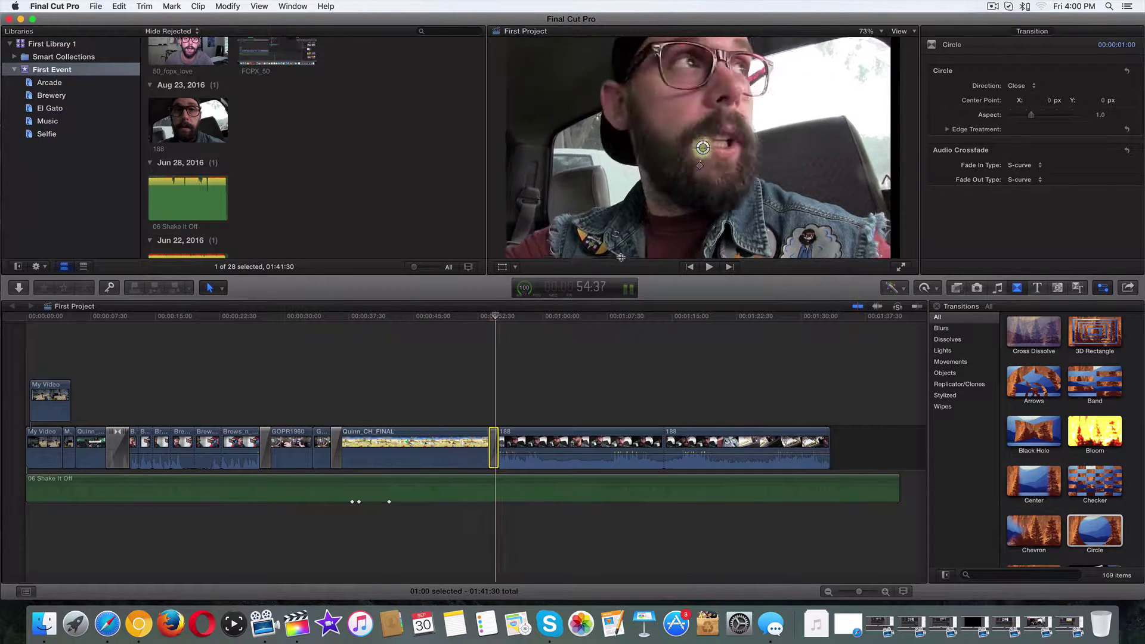
Step: Switch the Circle Direction to Open and preview the expanding wipe
click(1020, 85)
click(1012, 89)
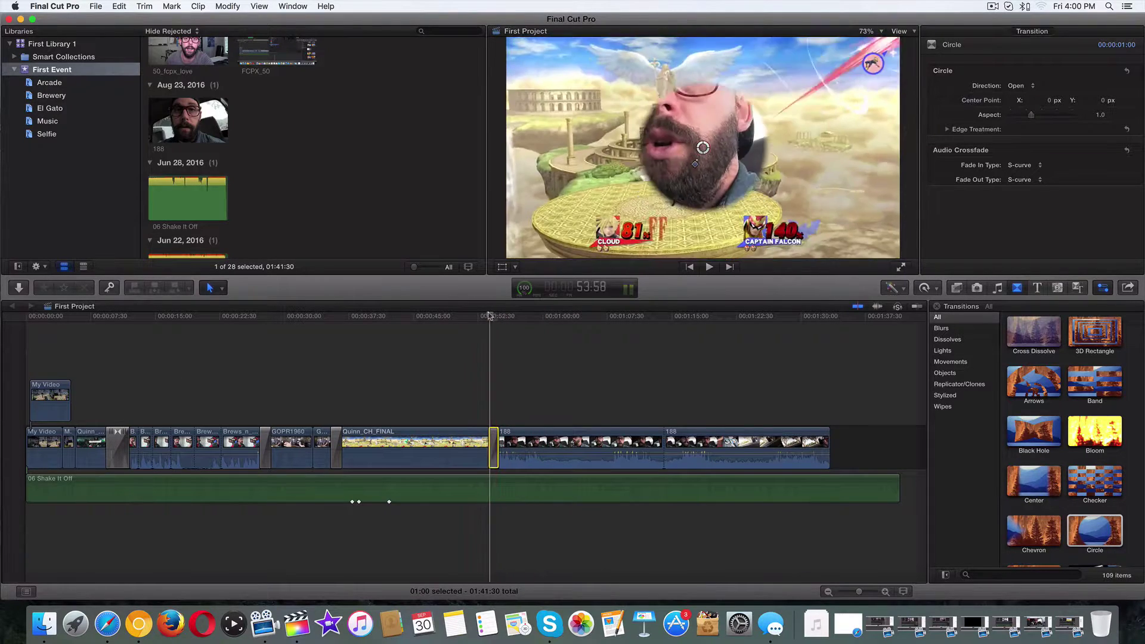
click(709, 267)
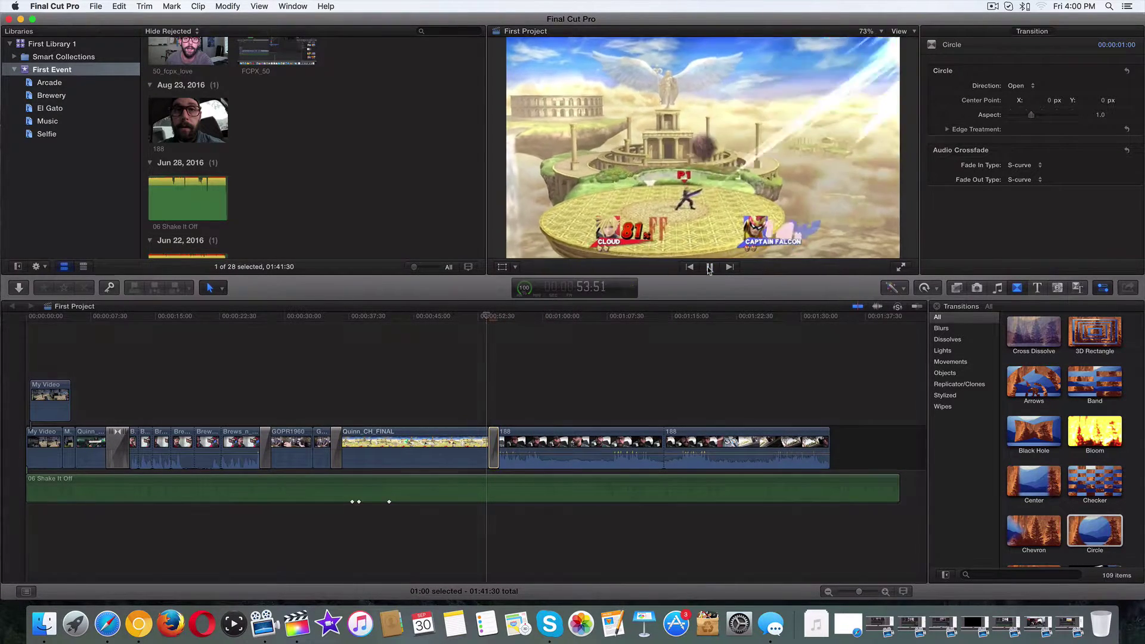
click(493, 318)
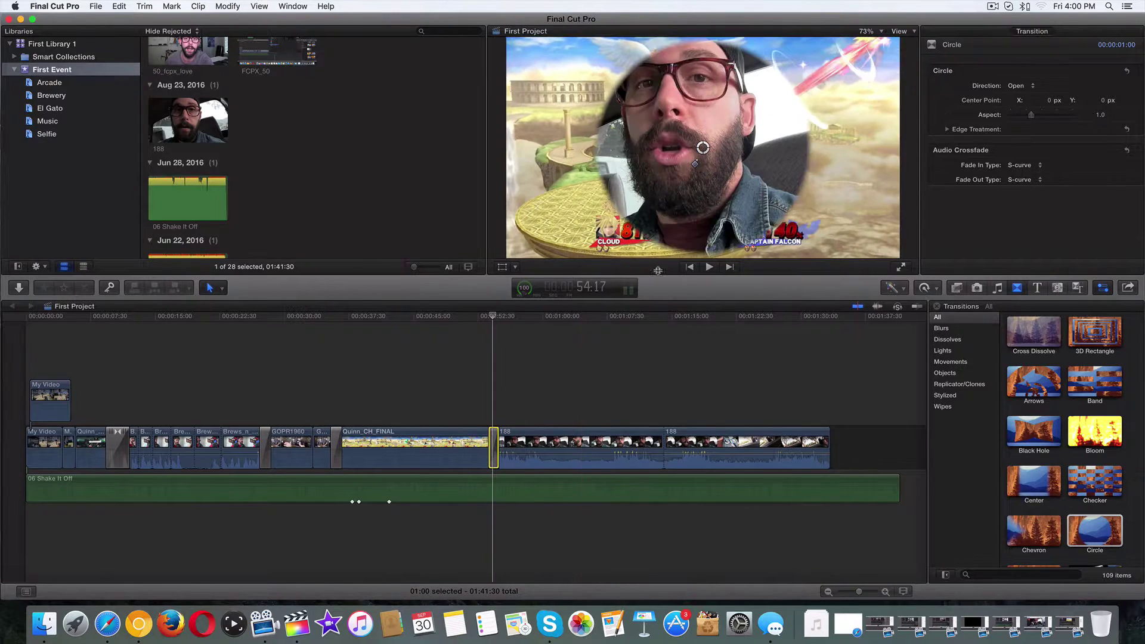
Step: Set the Circle's Aspect to 0.5 for a tall oval wipe, preview it, and reselect the transition
click(492, 316)
drag(1032, 116, 1010, 119)
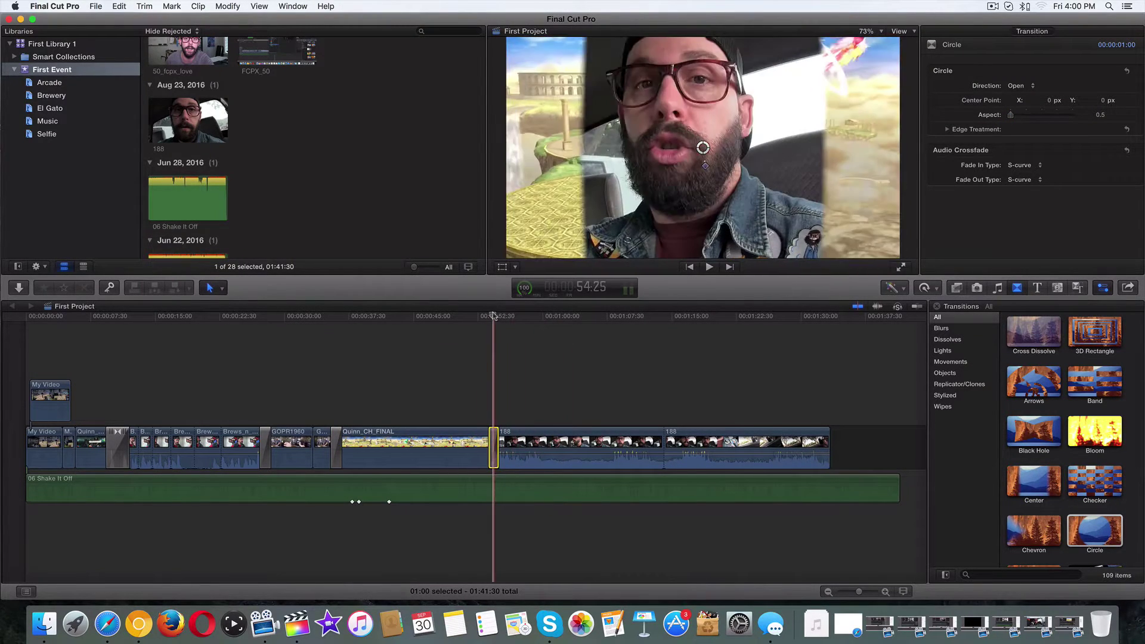
click(483, 326)
click(709, 268)
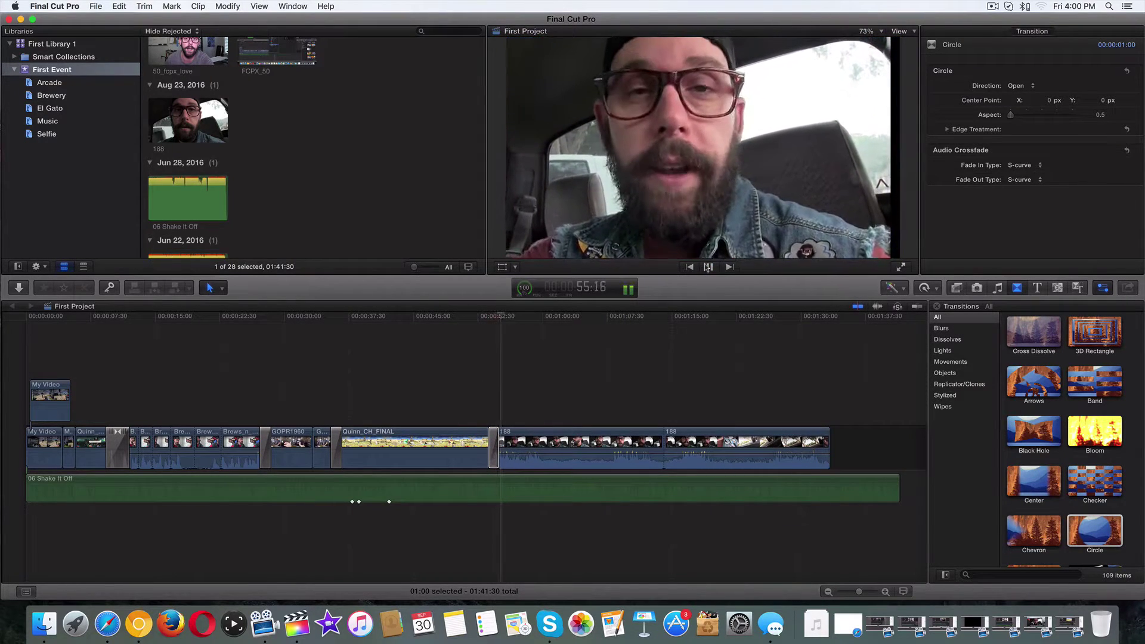
click(493, 448)
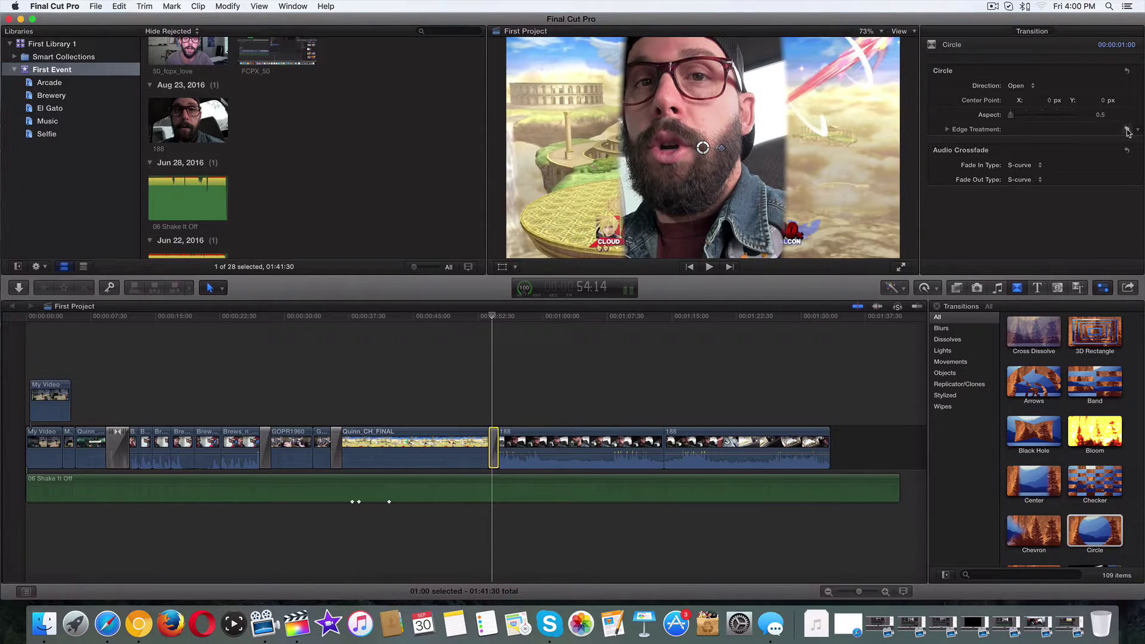
Step: Widen the Circle border to about 18, try Solid Color and Noir, then choose Feather and play it
click(947, 129)
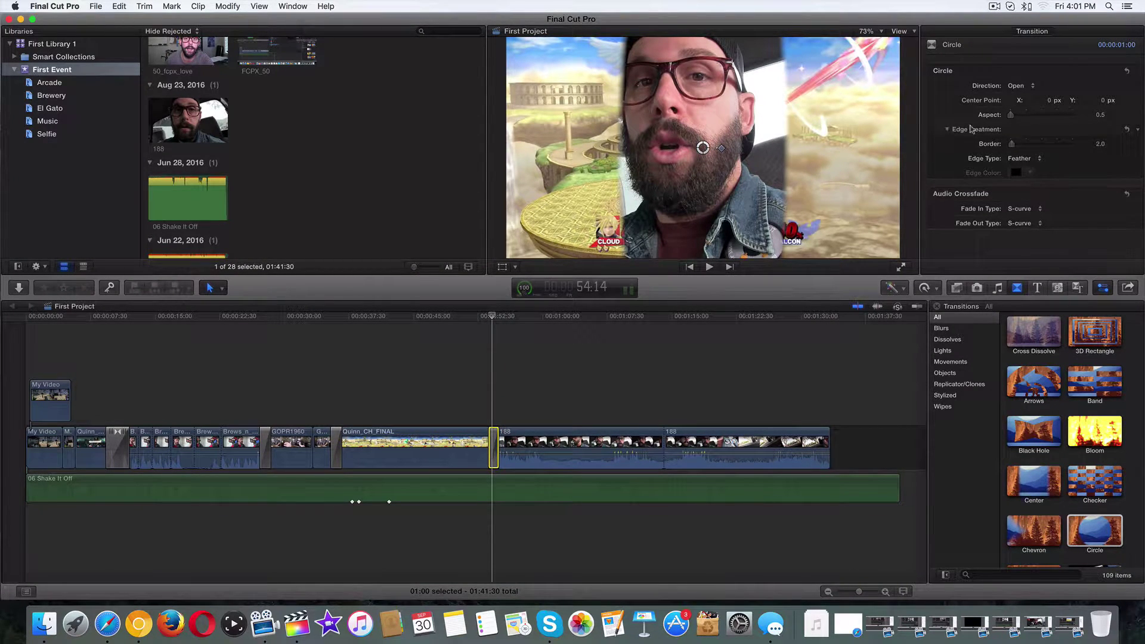
drag(1012, 145, 1025, 147)
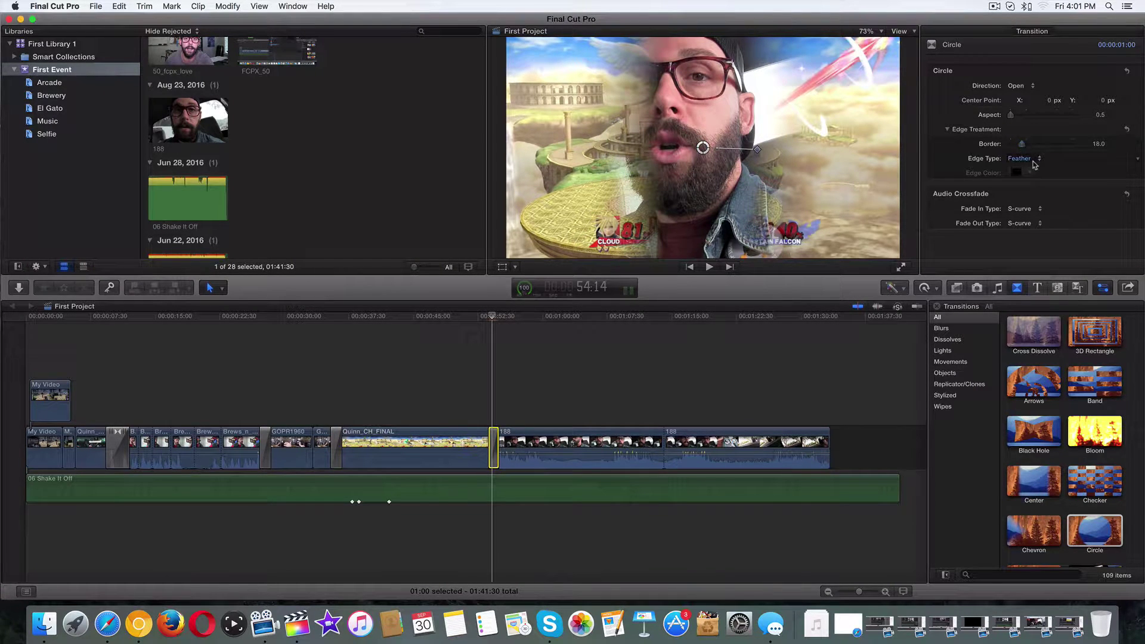
click(1022, 158)
click(1024, 150)
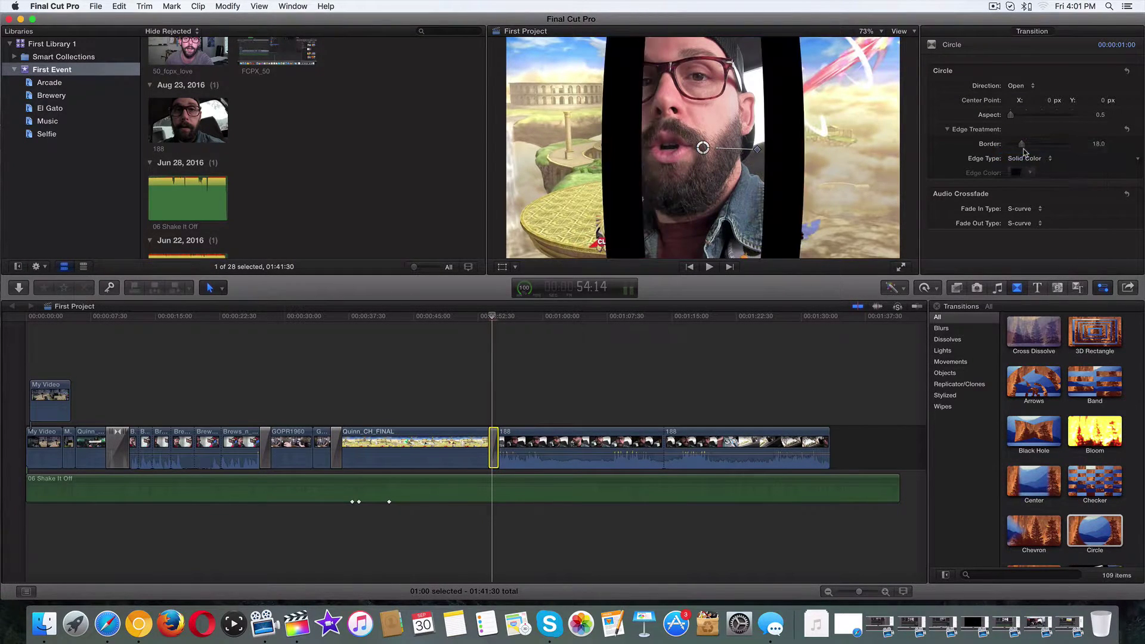
click(1042, 160)
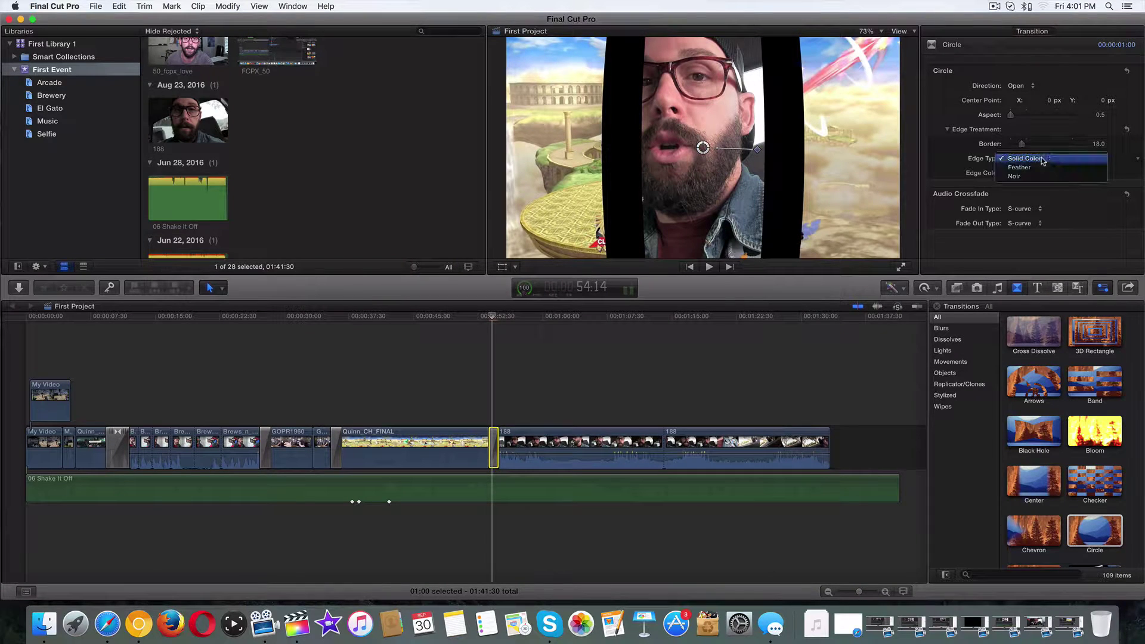
click(1016, 176)
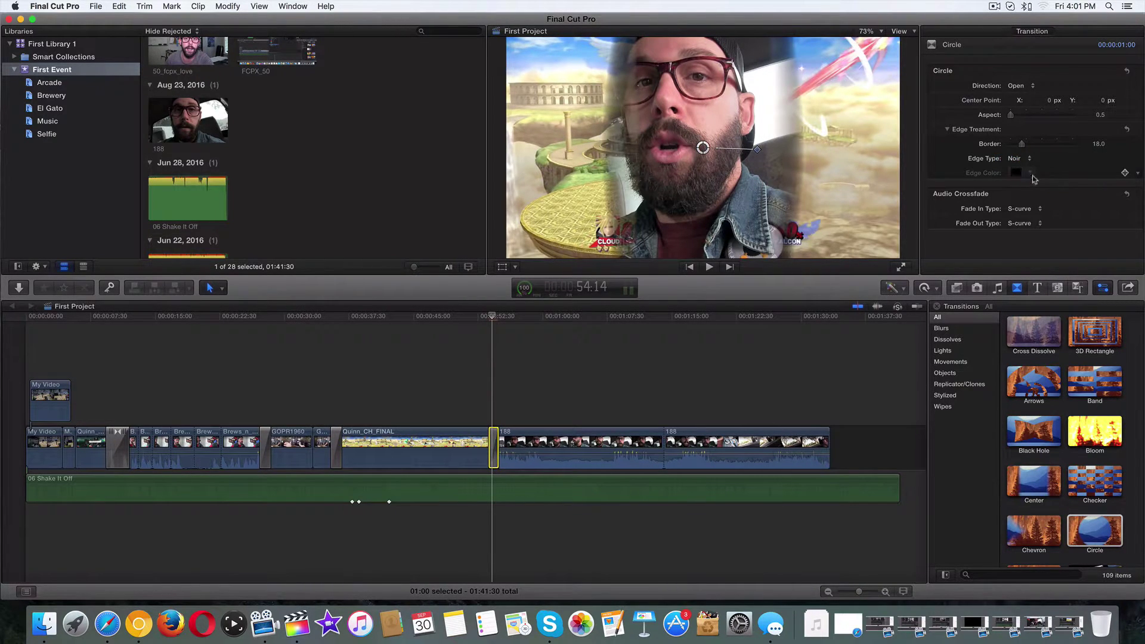
click(1030, 159)
click(1022, 149)
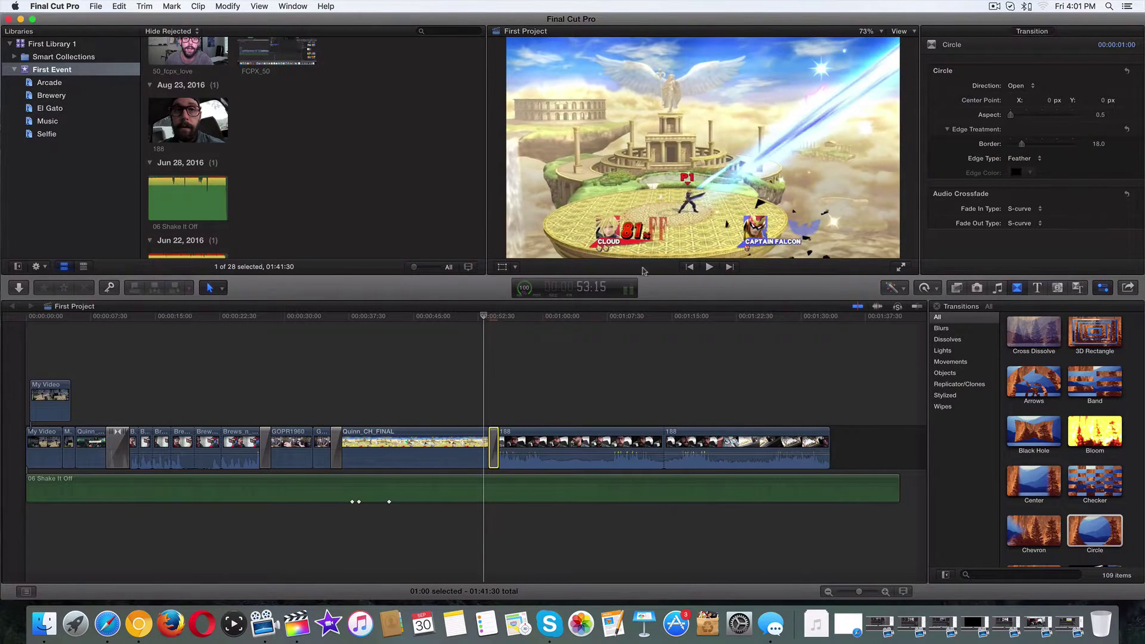
click(711, 268)
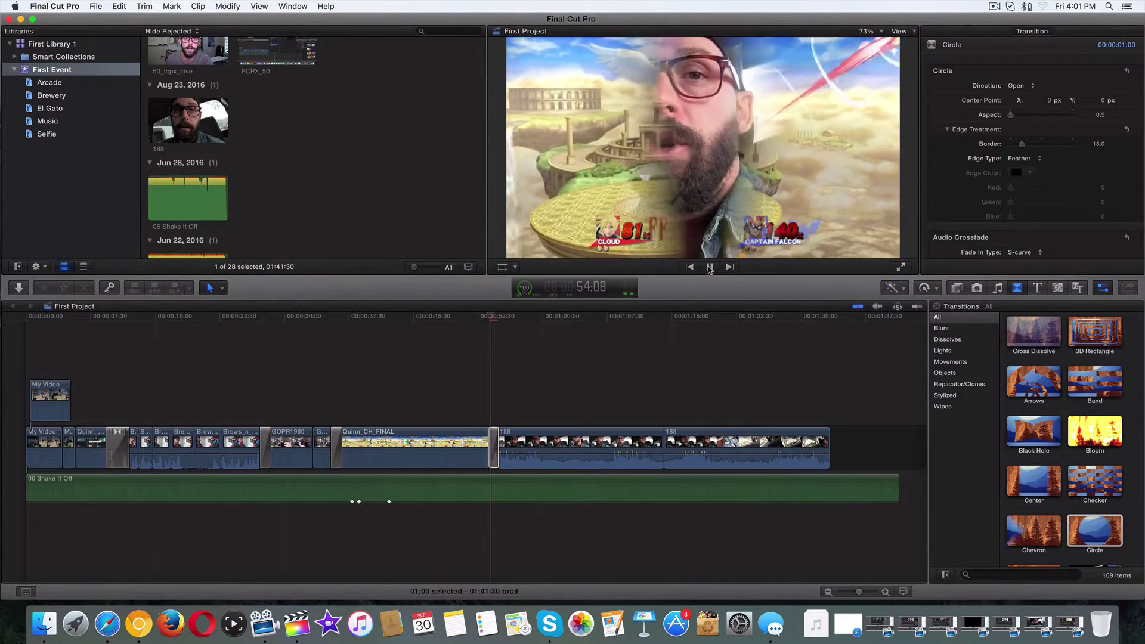
click(710, 267)
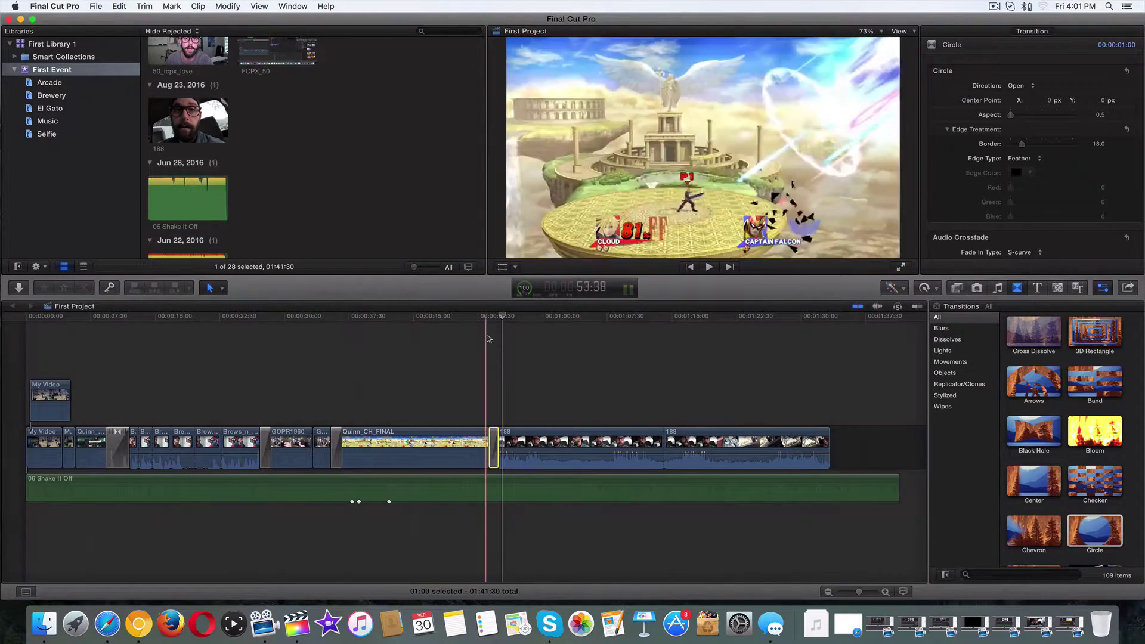
Step: Reset the Circle to Automatic direction, Aspect 1.0 and border 2.0, and collapse Edge Treatment
click(493, 315)
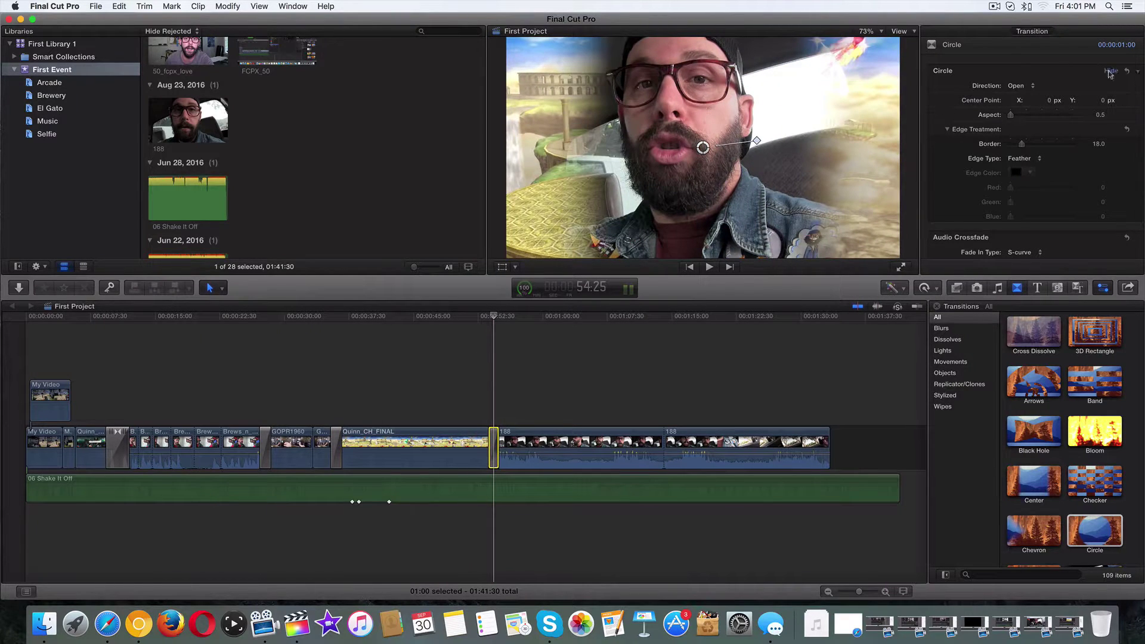
click(1139, 72)
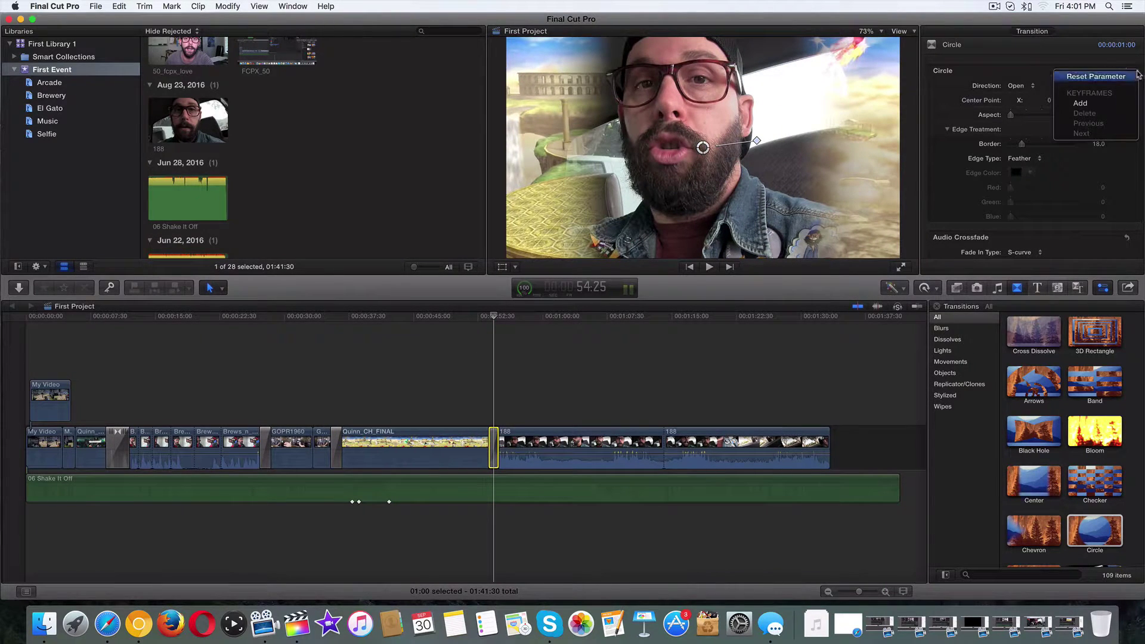
click(1105, 77)
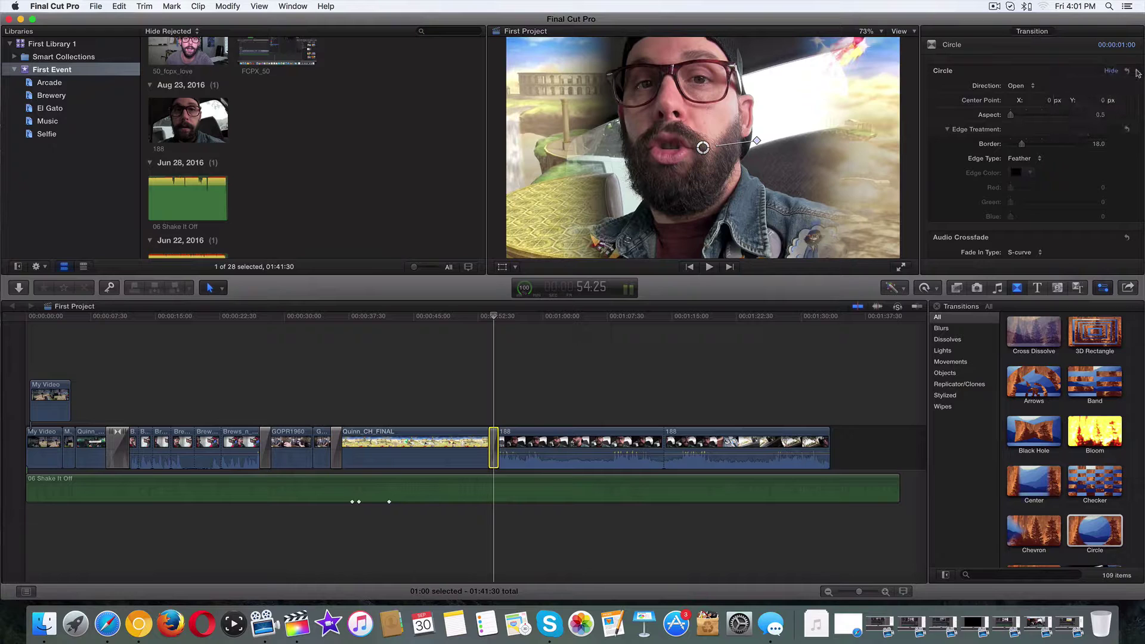
click(1138, 72)
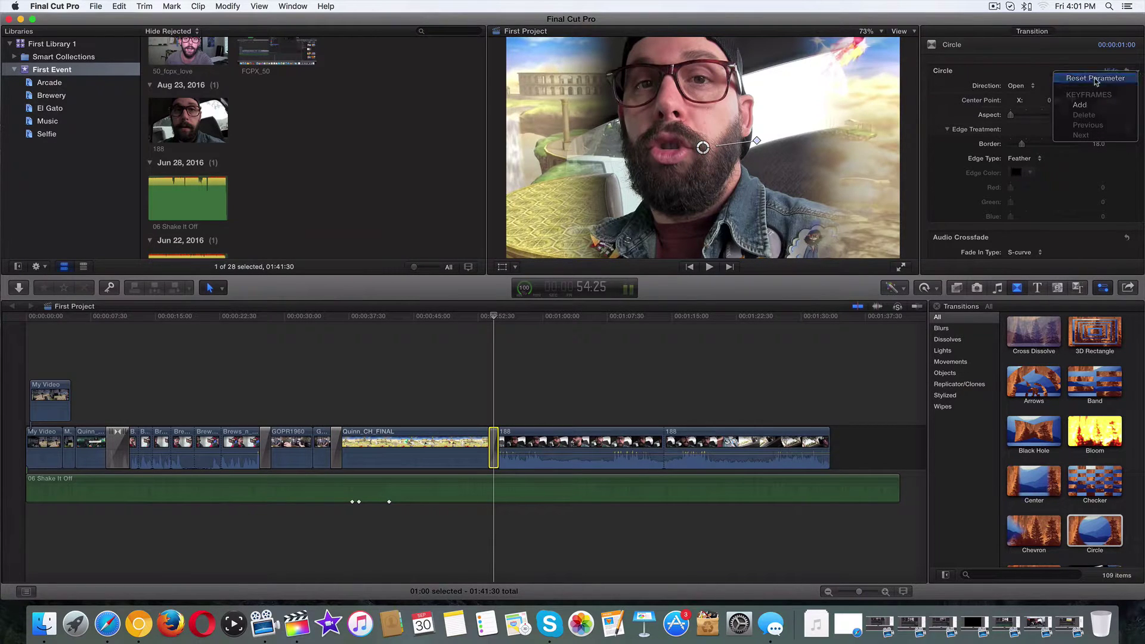
click(1092, 78)
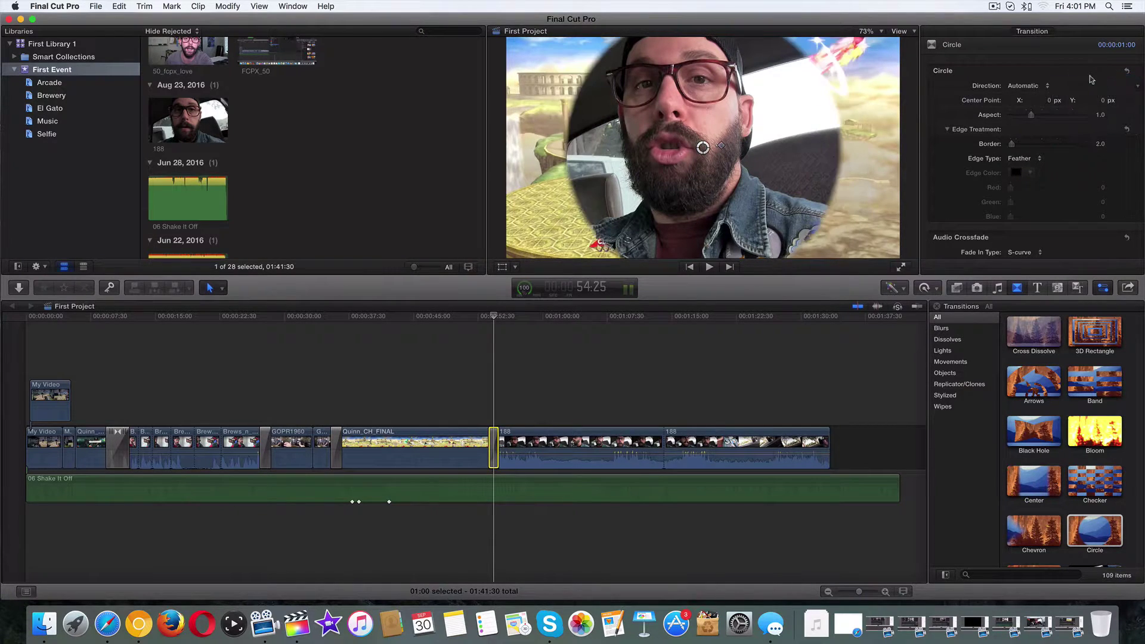
click(948, 129)
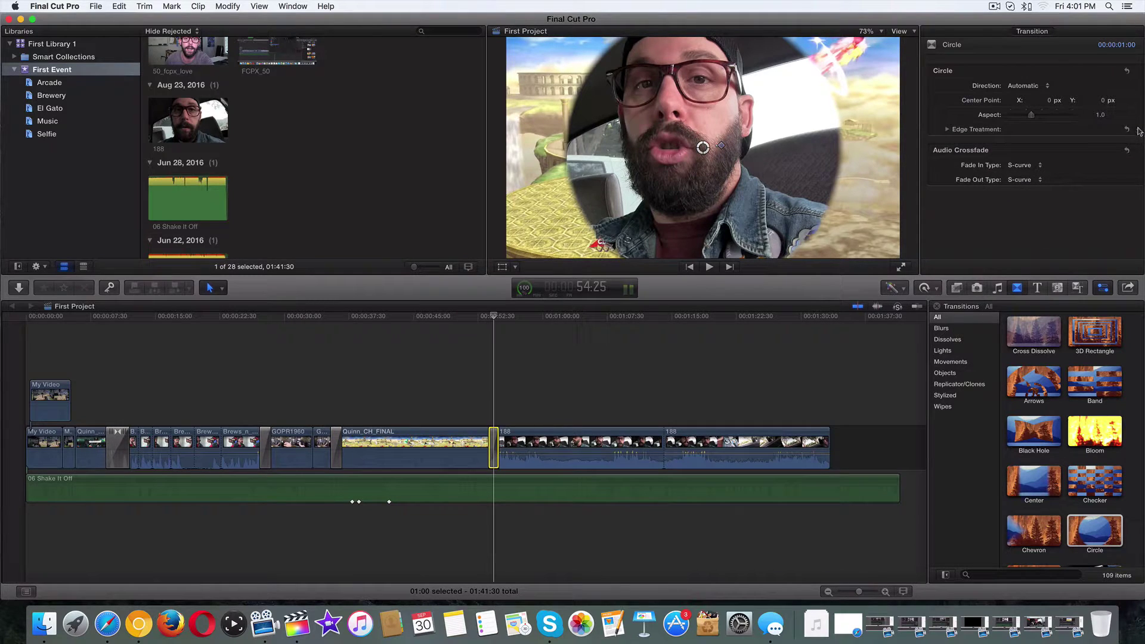
click(1139, 132)
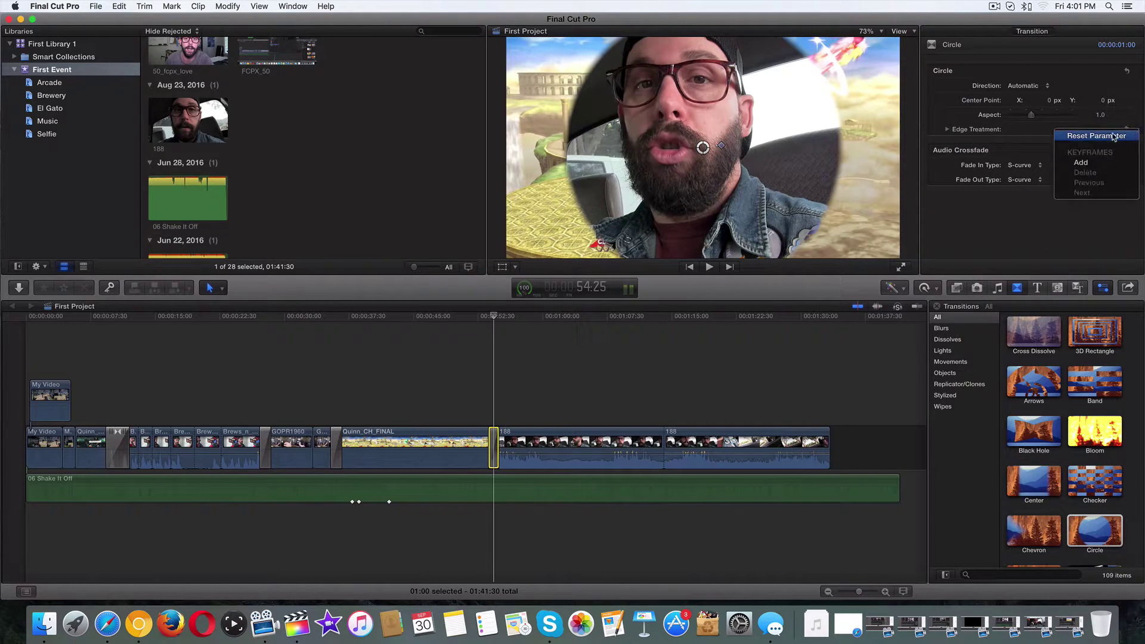
click(1110, 138)
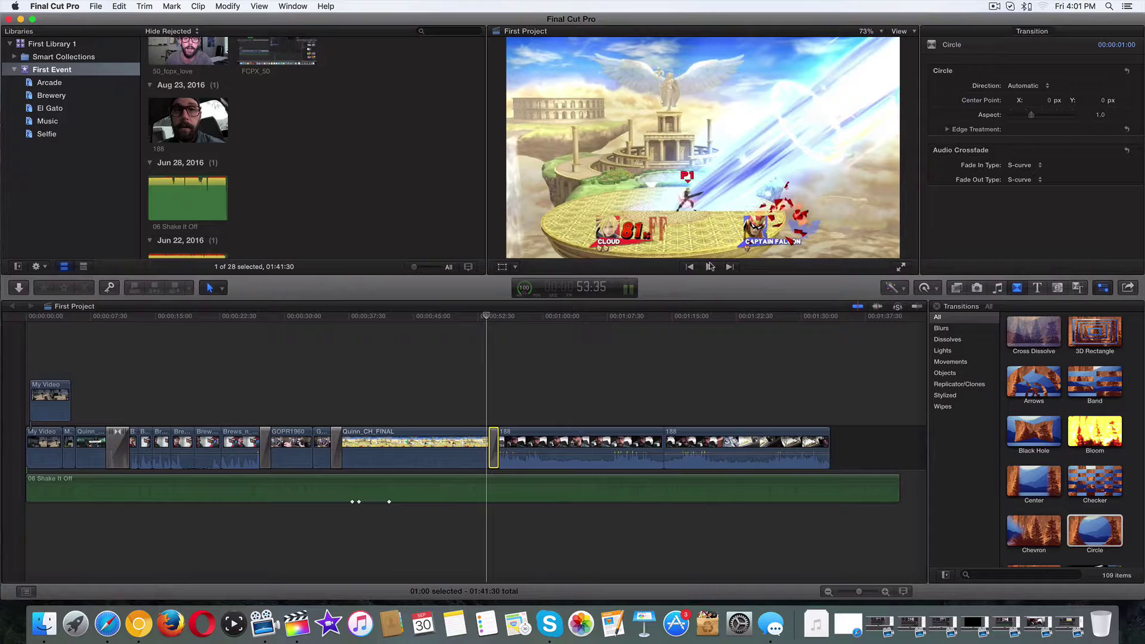
Step: Replay the reset Circle transition, then select the transition before Quinn_CH_FINAL
click(709, 266)
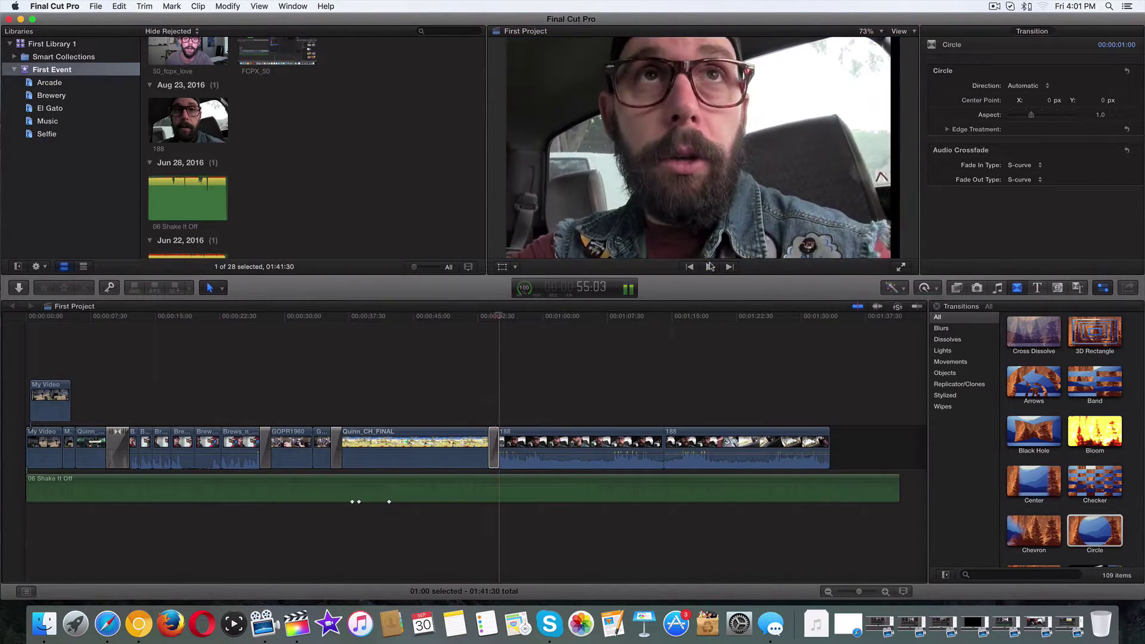
click(494, 448)
click(337, 318)
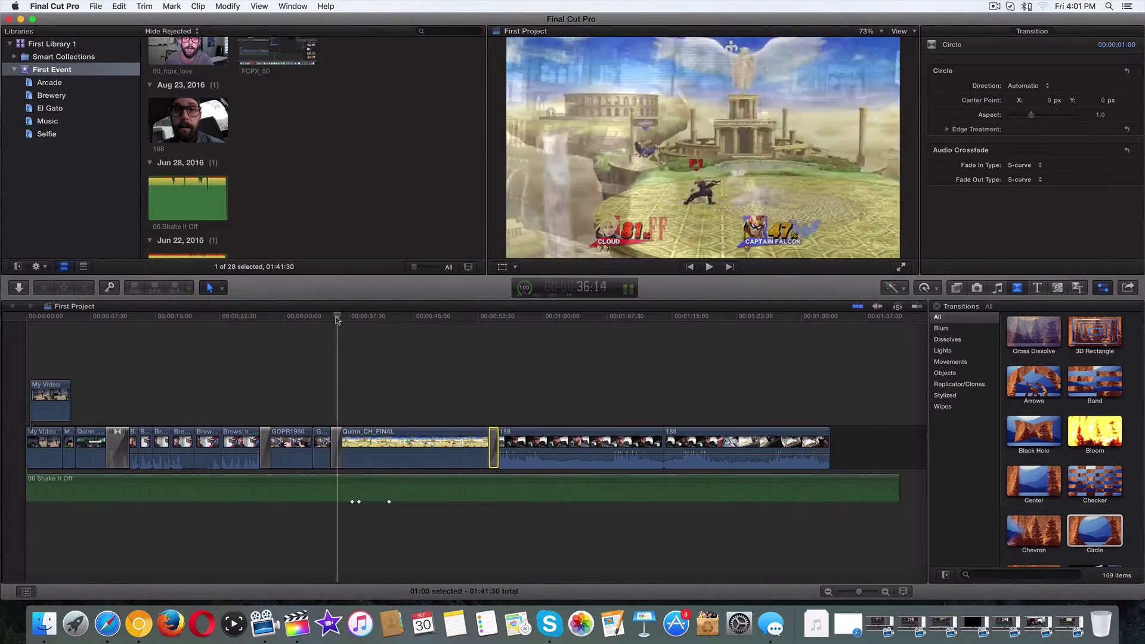
click(336, 442)
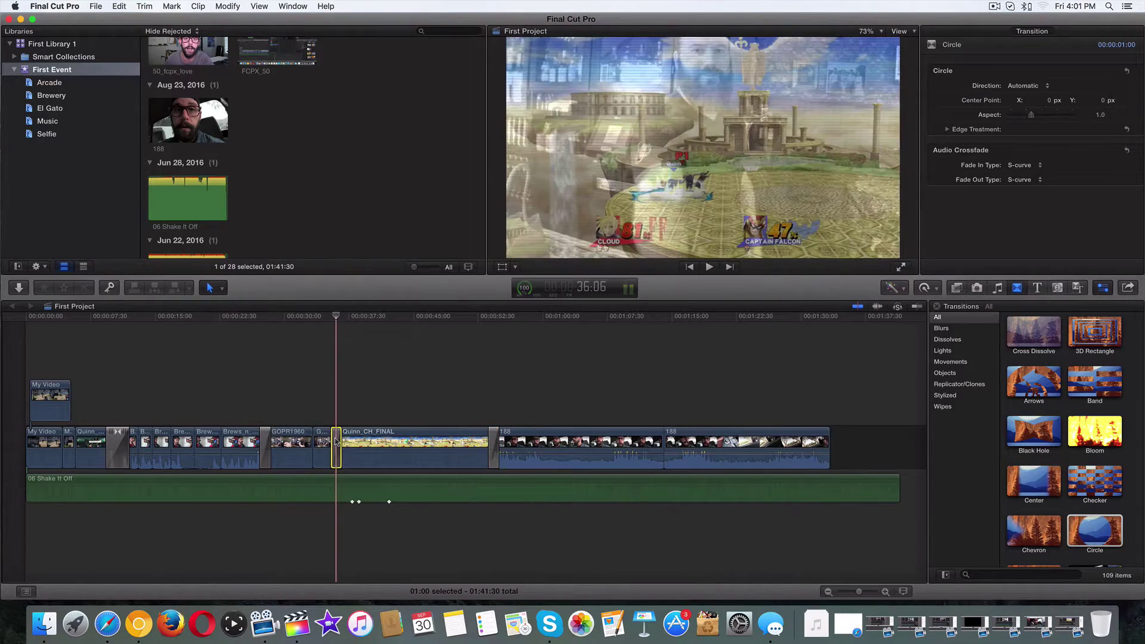
Step: Preview the one-second Cross Dissolve into Quinn_CH_FINAL and park mid-dissolve
drag(350, 315, 327, 315)
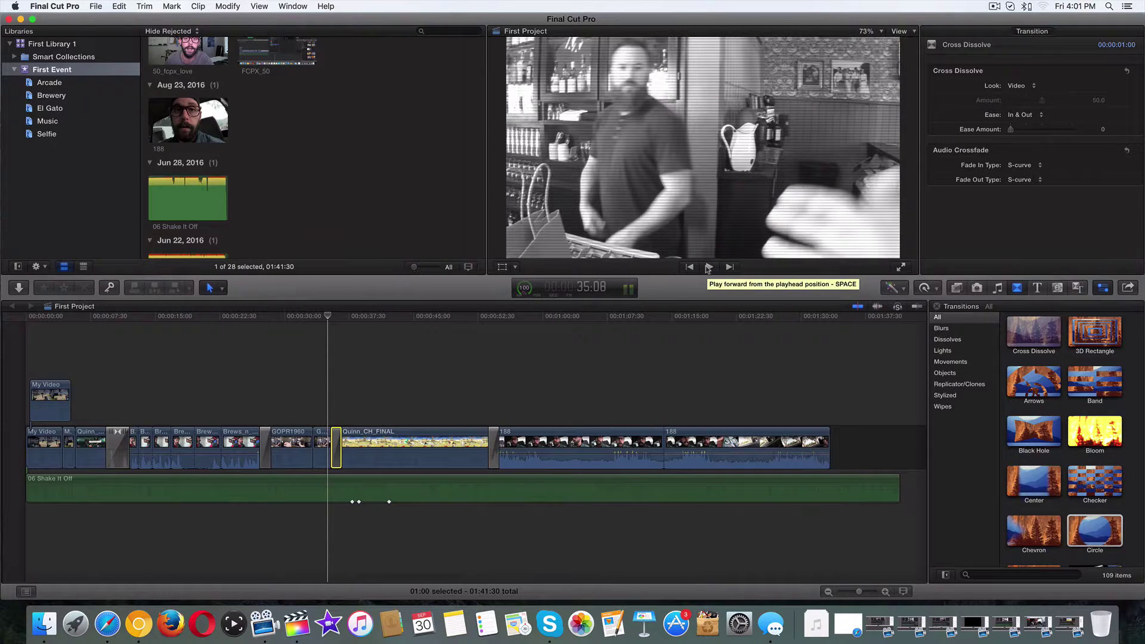
click(708, 267)
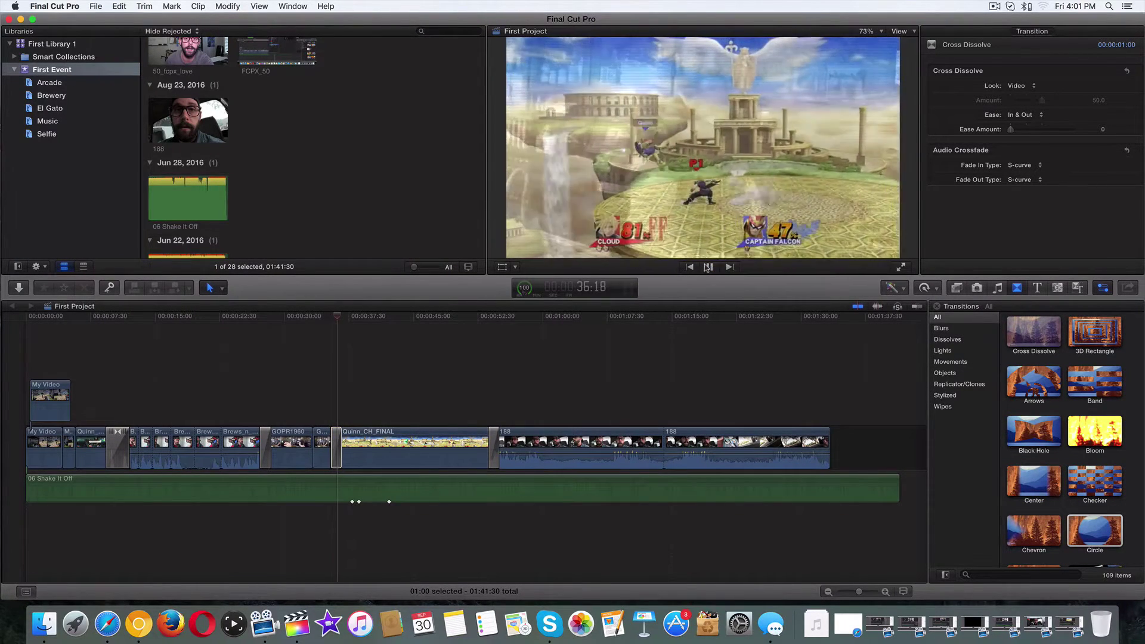
click(708, 267)
drag(350, 315, 336, 316)
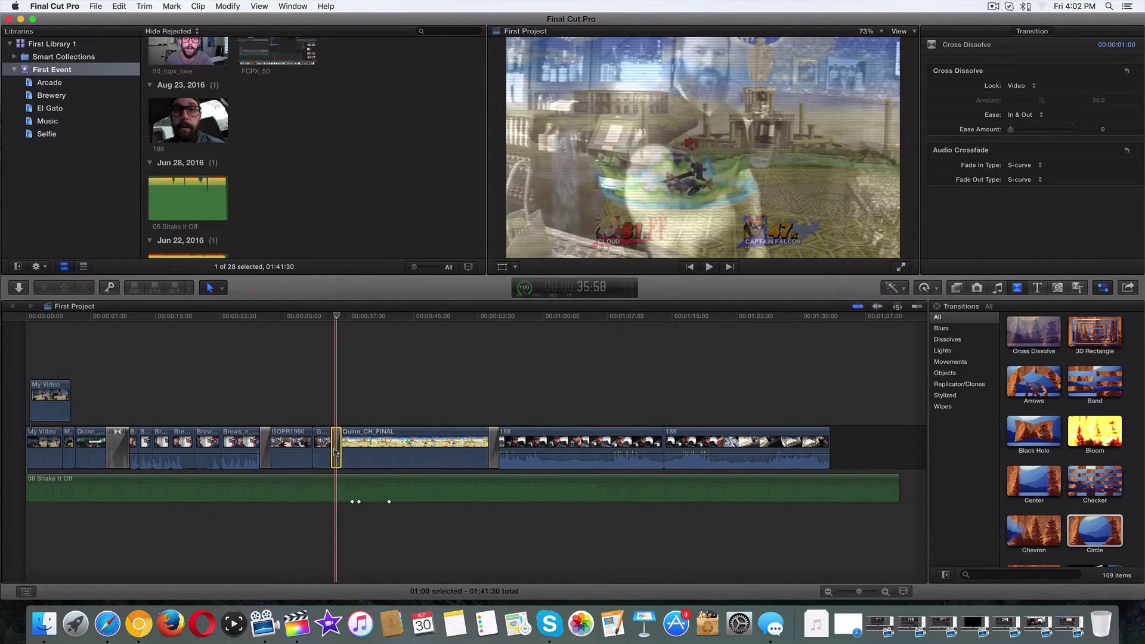
Step: Delete the Cross Dissolve and put a Chevron transition on the cut before Quinn_CH_FINAL
key(Delete)
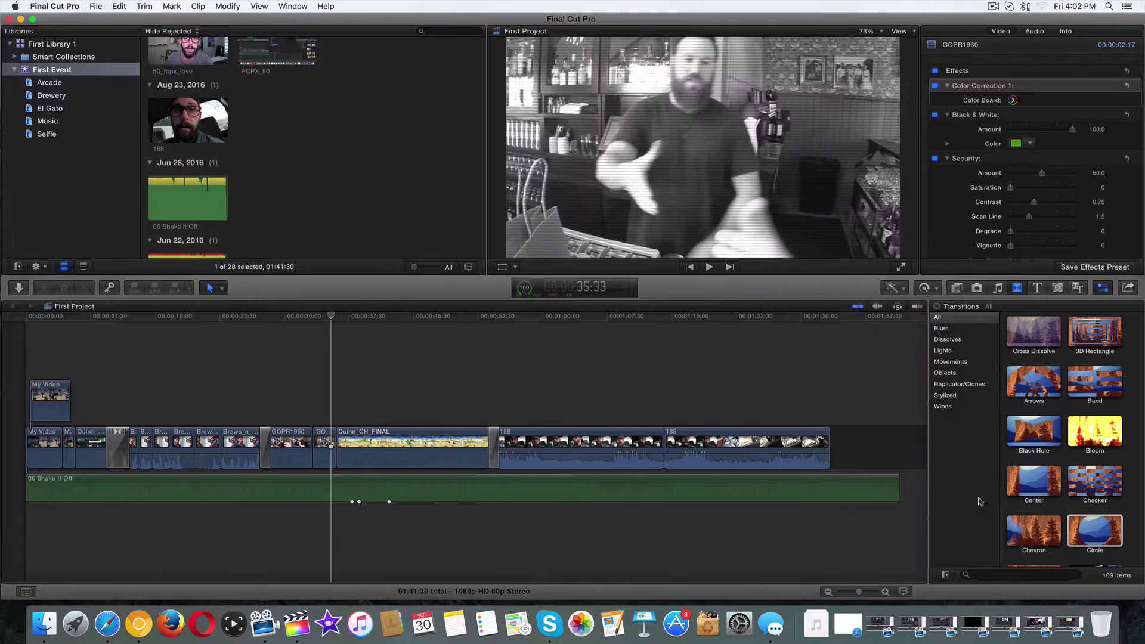
scroll(1027, 427, down, 3)
click(1035, 438)
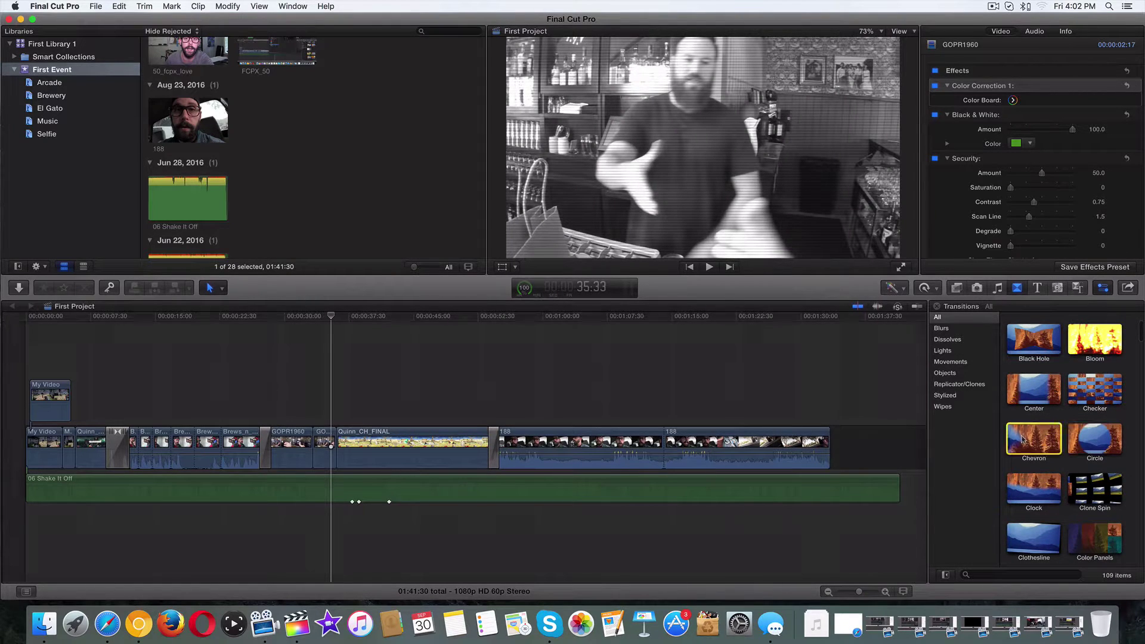
drag(1035, 439, 331, 445)
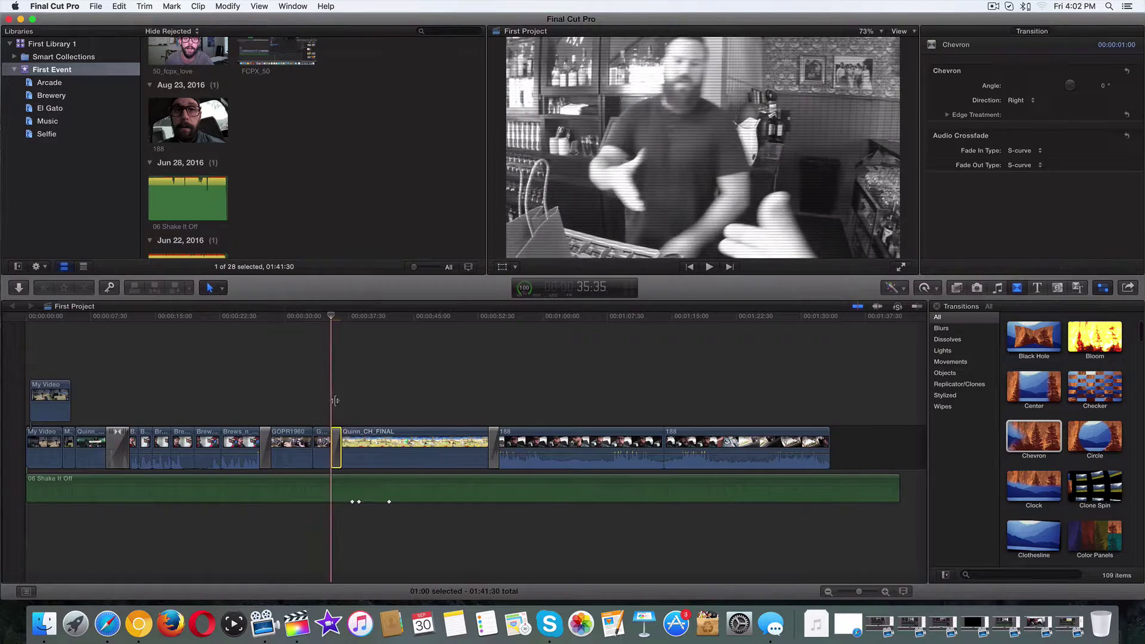
drag(331, 315, 335, 314)
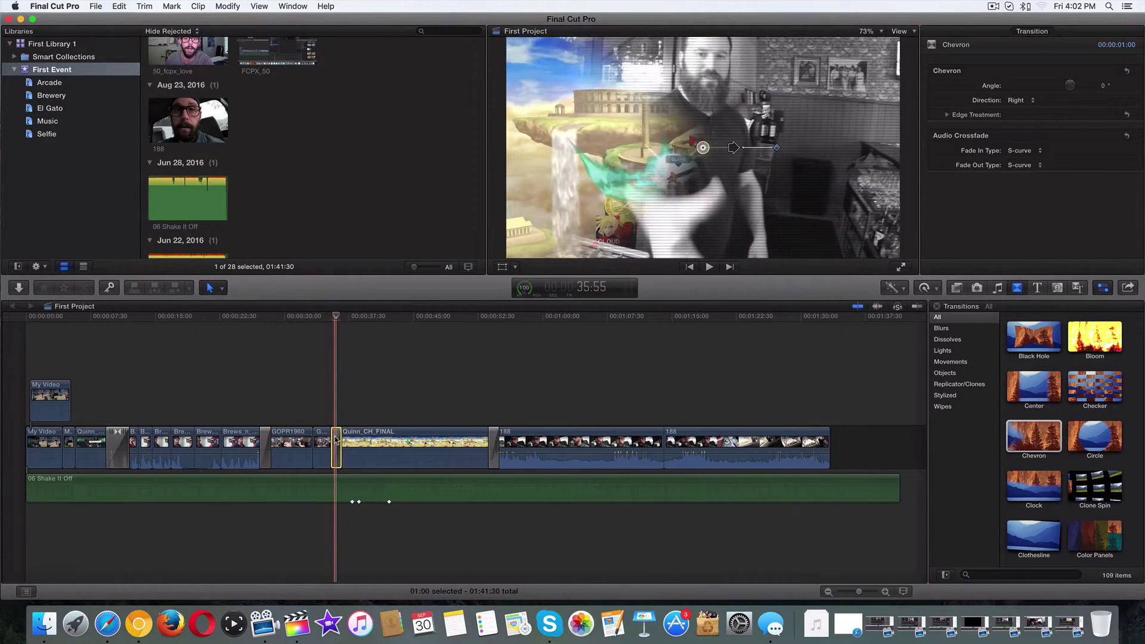
Step: Play through the Chevron transition, then park the playhead at its midpoint
click(328, 316)
click(709, 268)
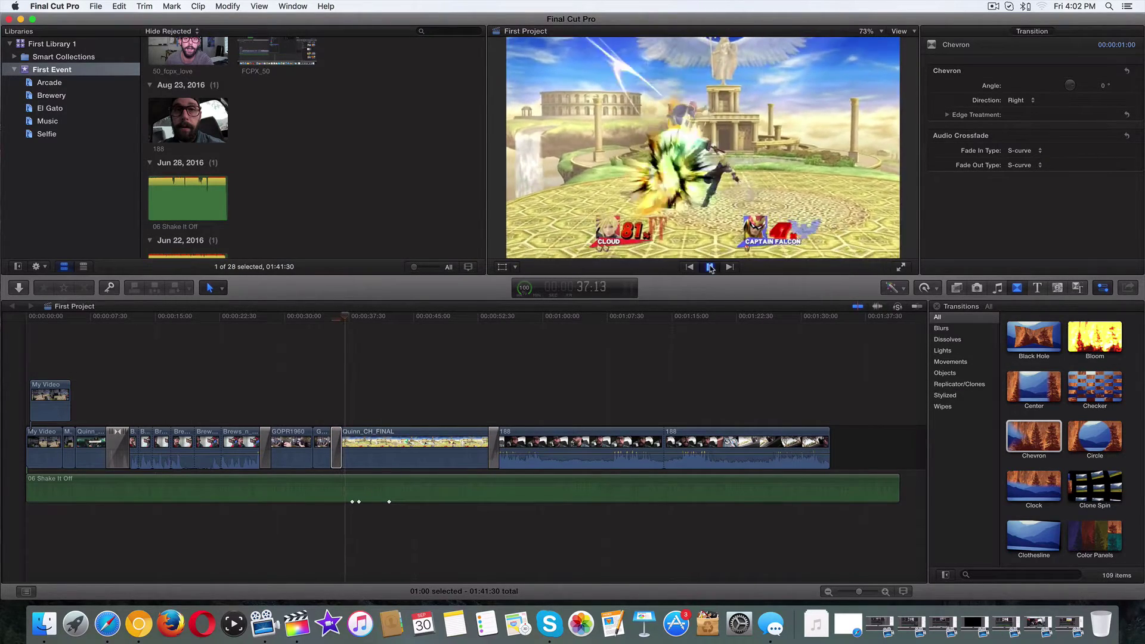
click(341, 317)
click(336, 317)
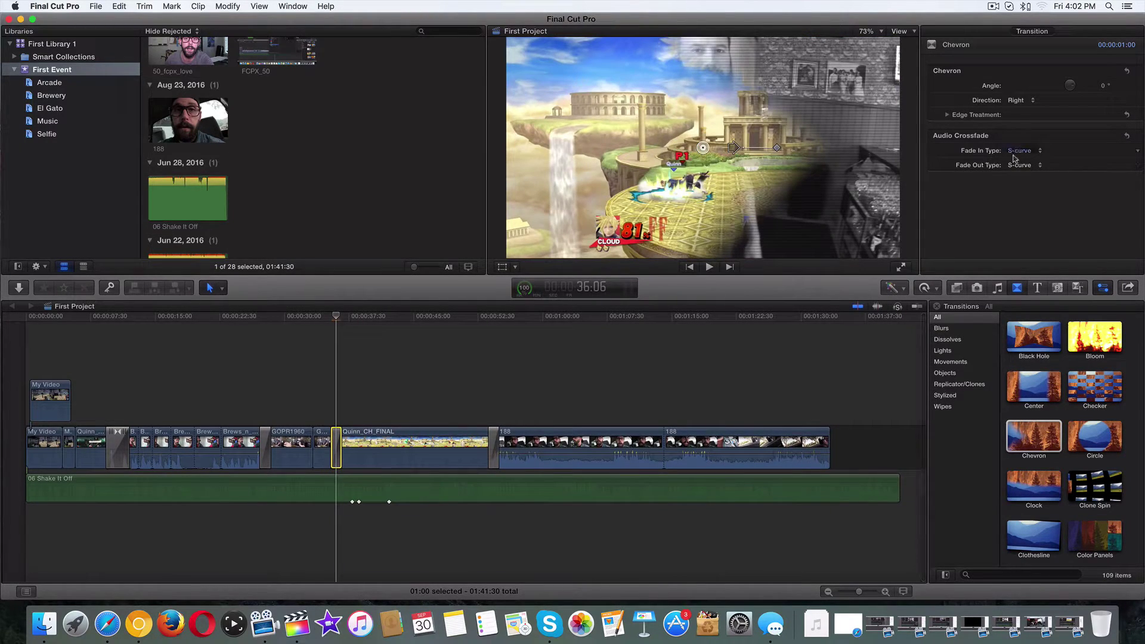
Step: Set the Chevron's Direction to Left, changing its Angle from 0° to 180°
mouse_move(1074, 87)
mouse_down()
mouse_move(1065, 99)
mouse_move(1080, 96)
mouse_move(1069, 73)
mouse_move(1060, 102)
mouse_up()
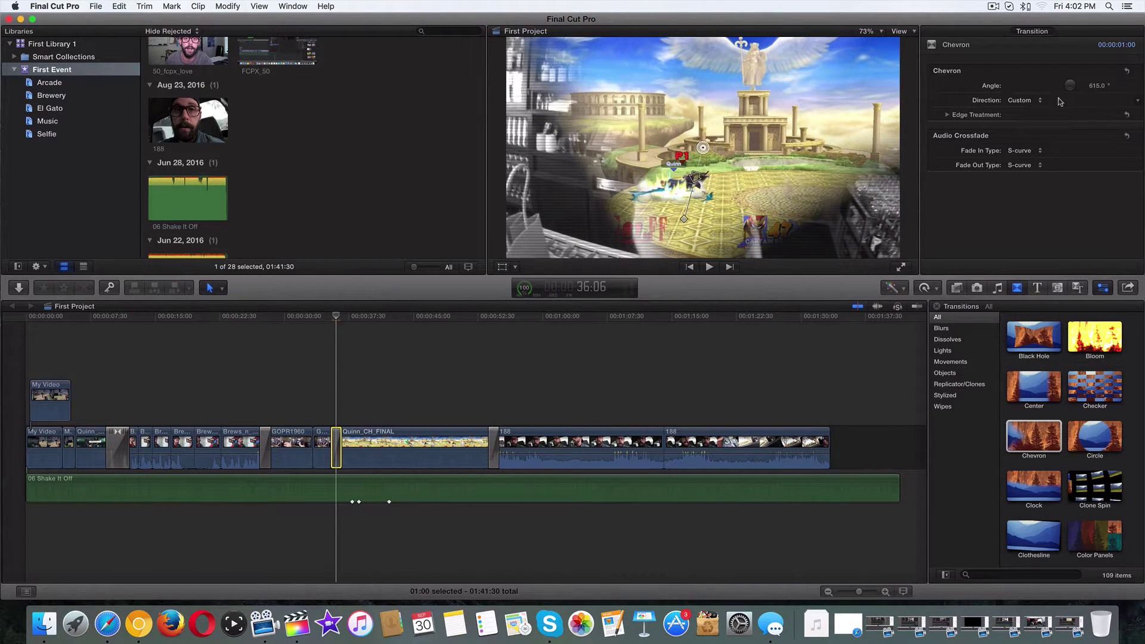
click(1138, 99)
click(1057, 97)
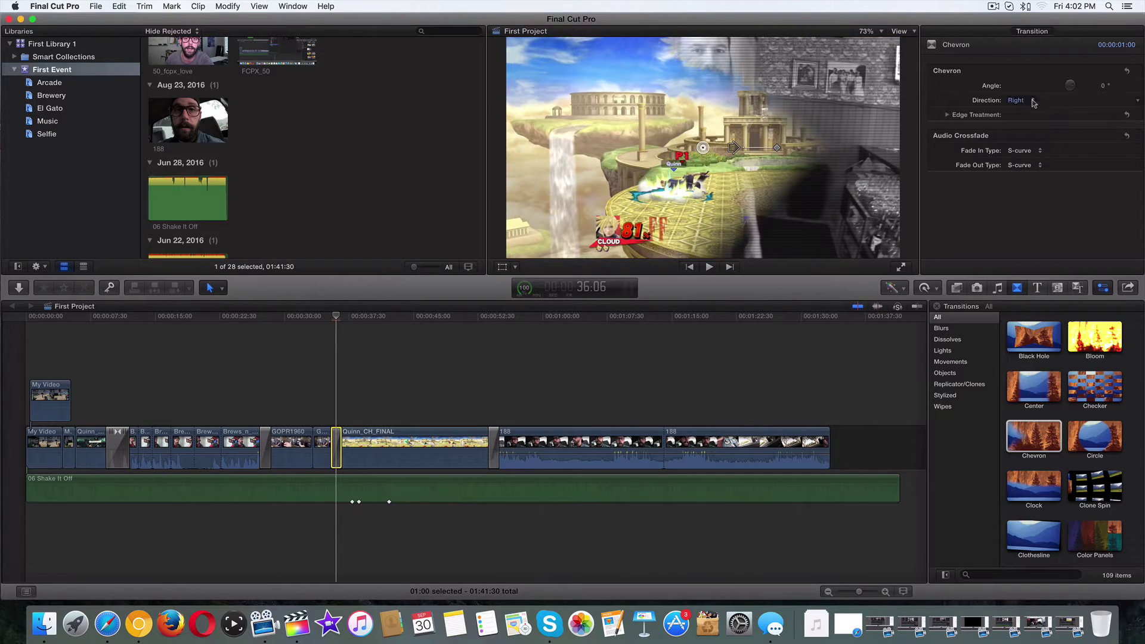
click(1034, 103)
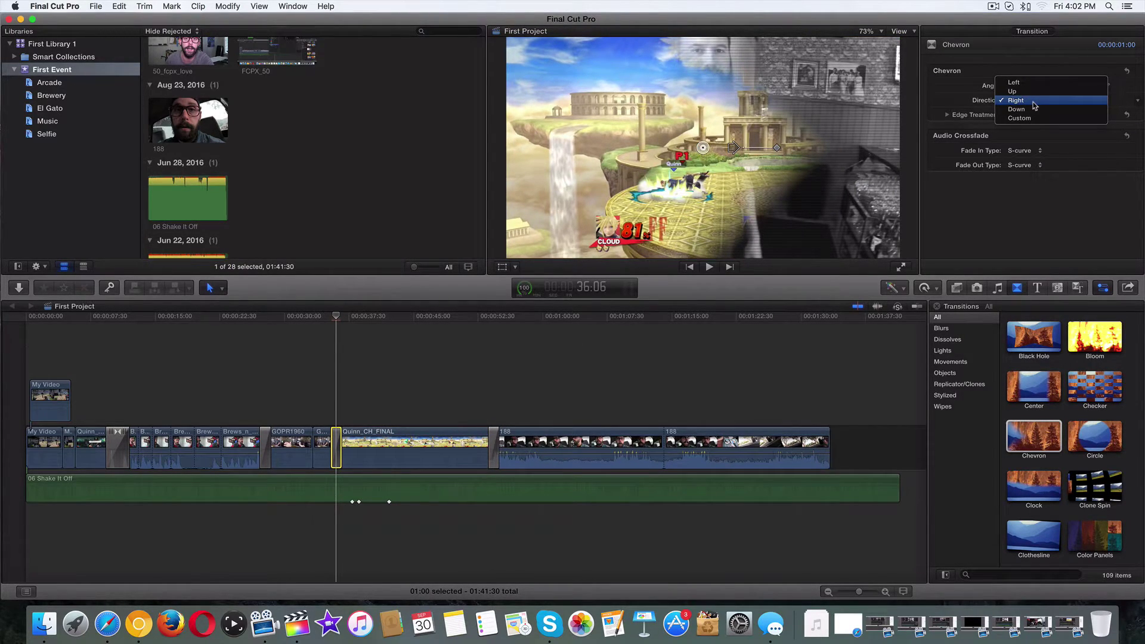
click(1034, 101)
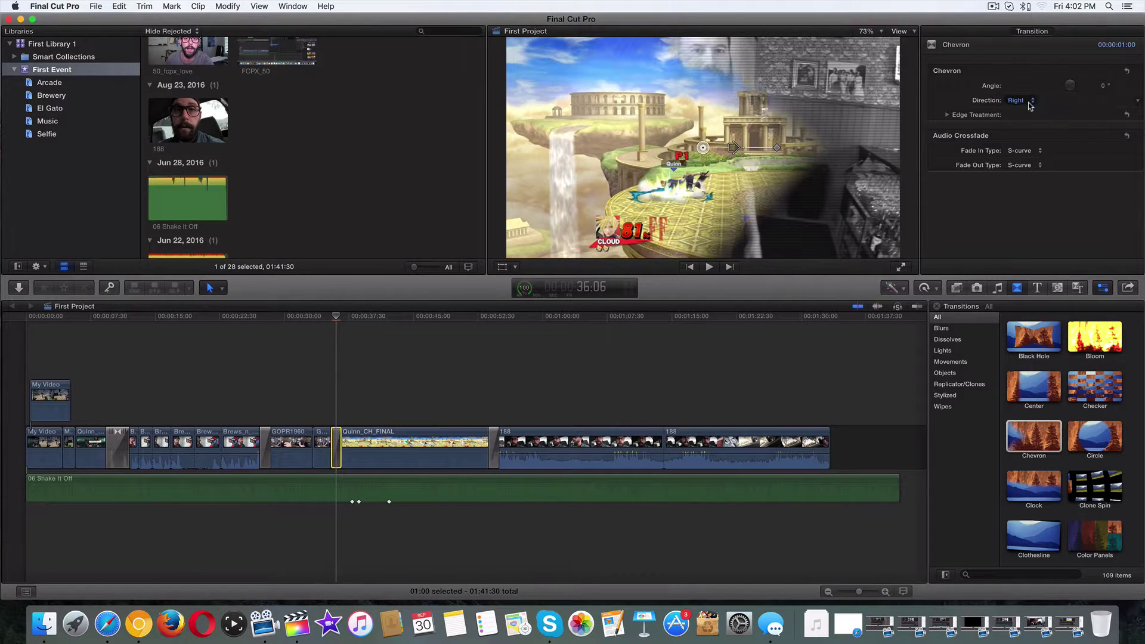
click(1038, 105)
click(1015, 82)
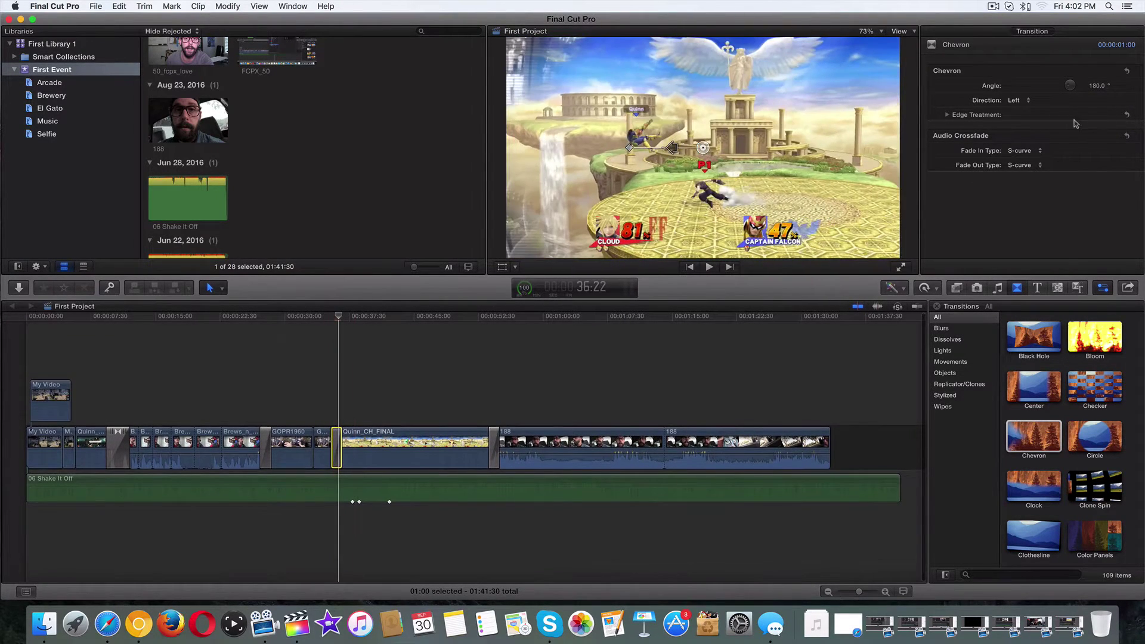
click(946, 116)
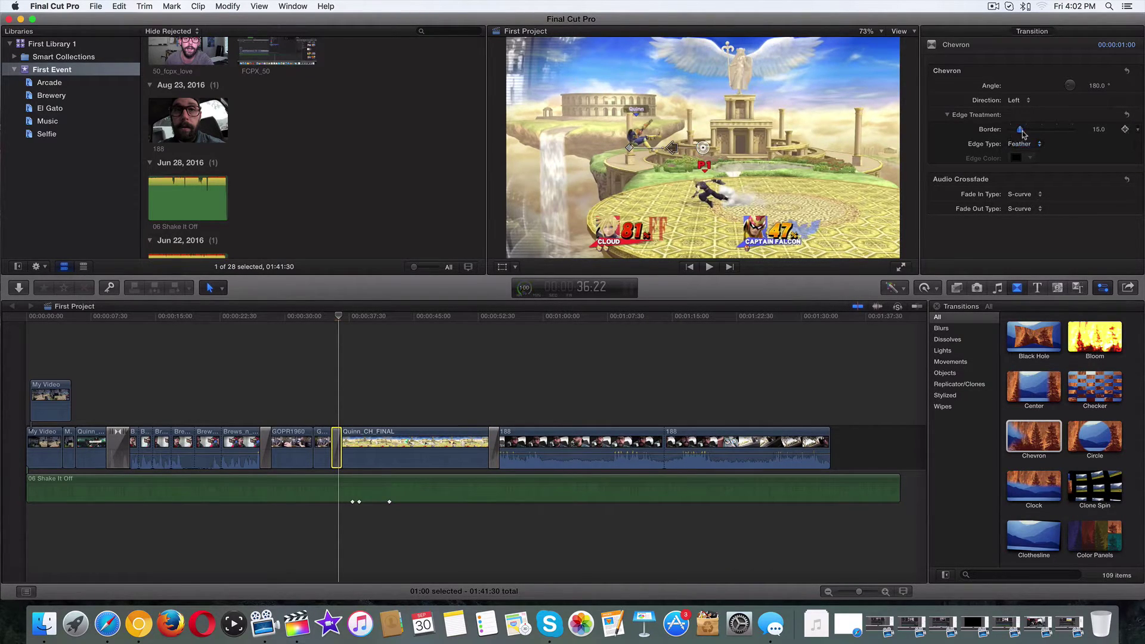
drag(1022, 133, 1040, 135)
click(1041, 145)
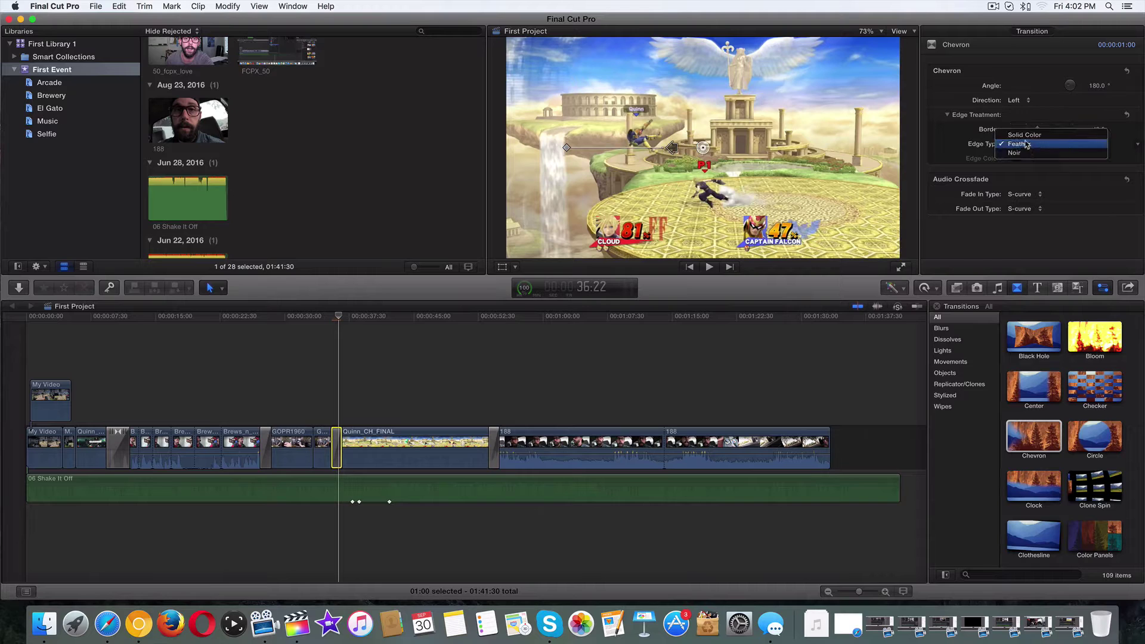
click(1027, 134)
drag(350, 320, 329, 316)
click(709, 267)
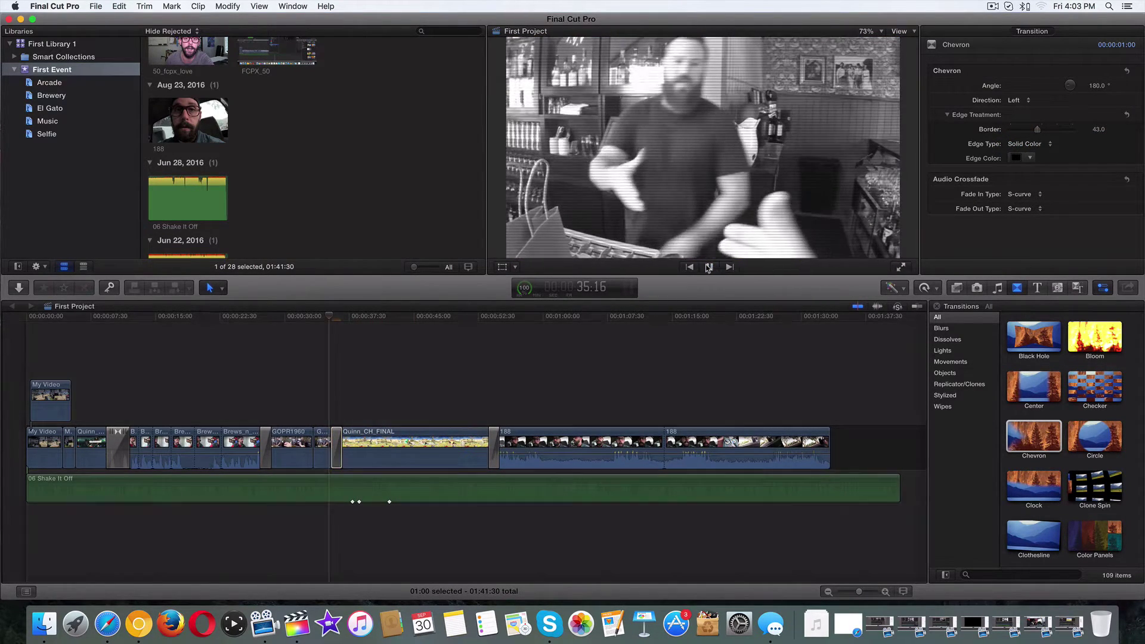
click(708, 267)
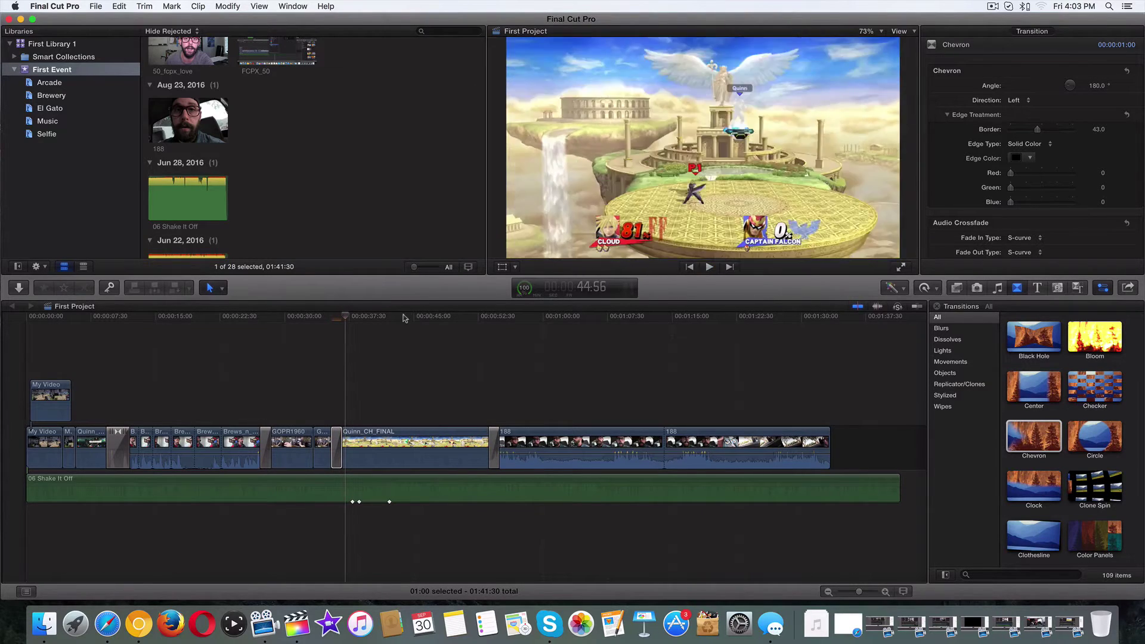
click(337, 316)
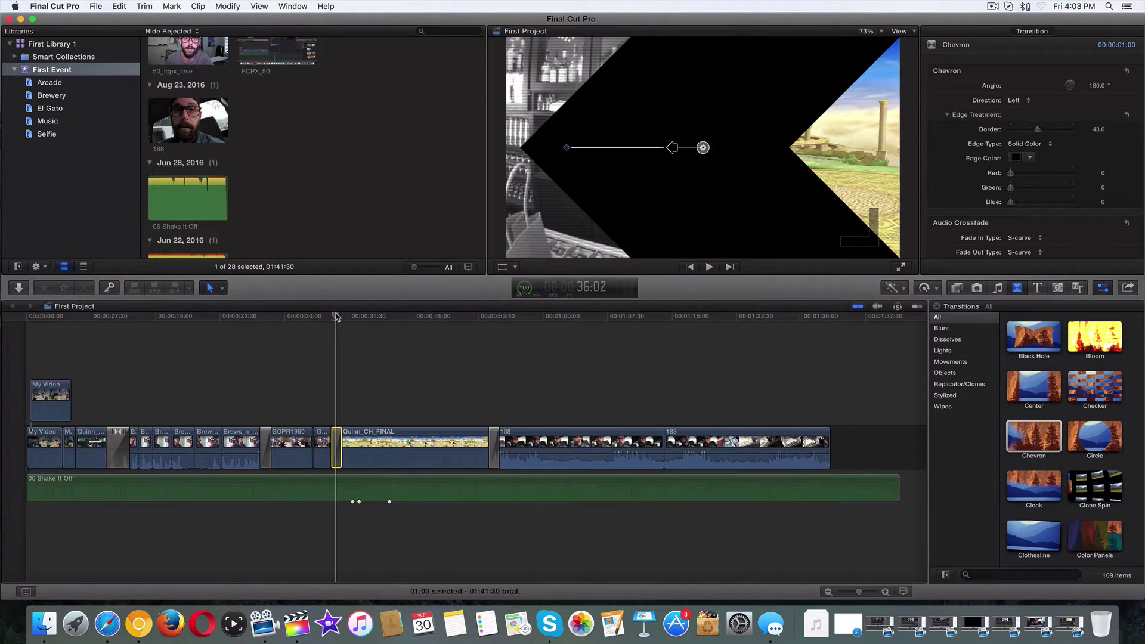
drag(1038, 130, 1020, 130)
click(1045, 144)
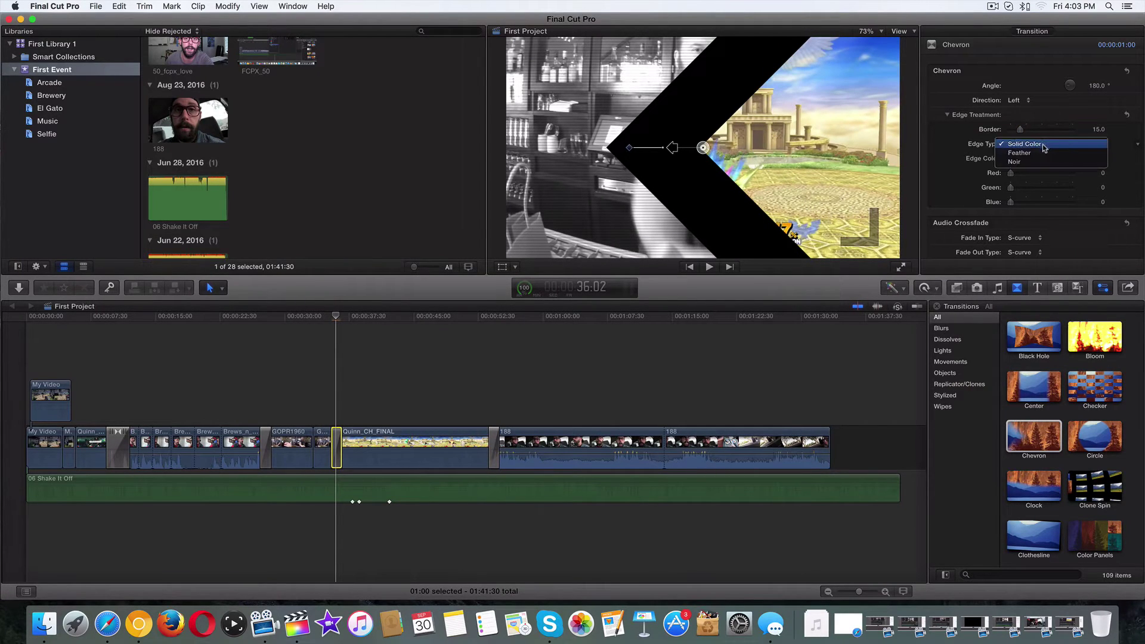
click(1041, 157)
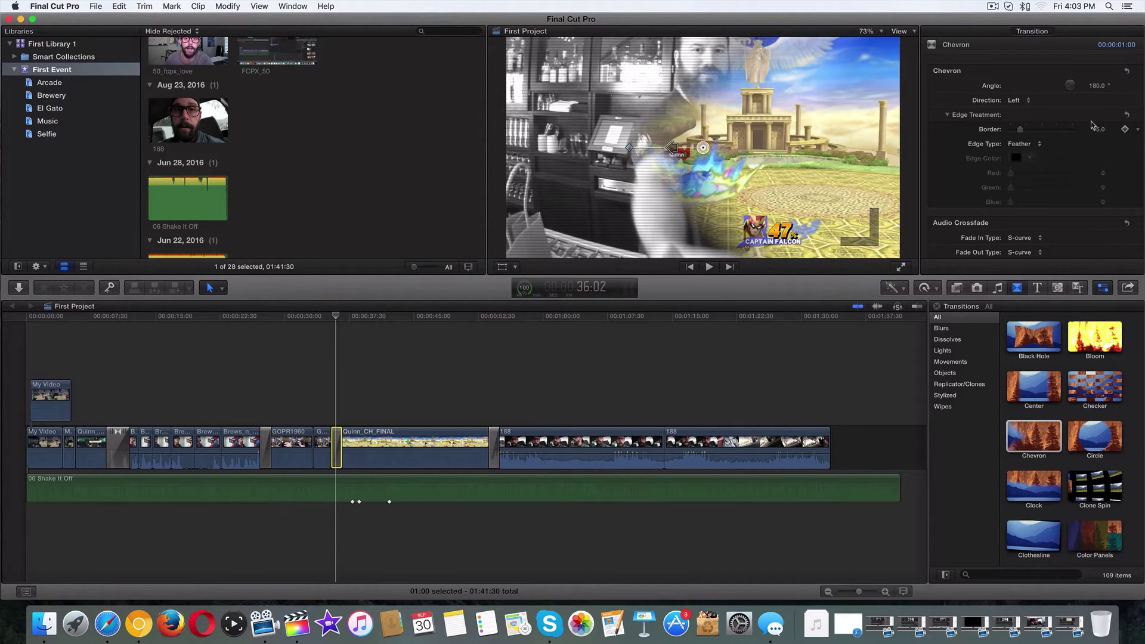
click(948, 115)
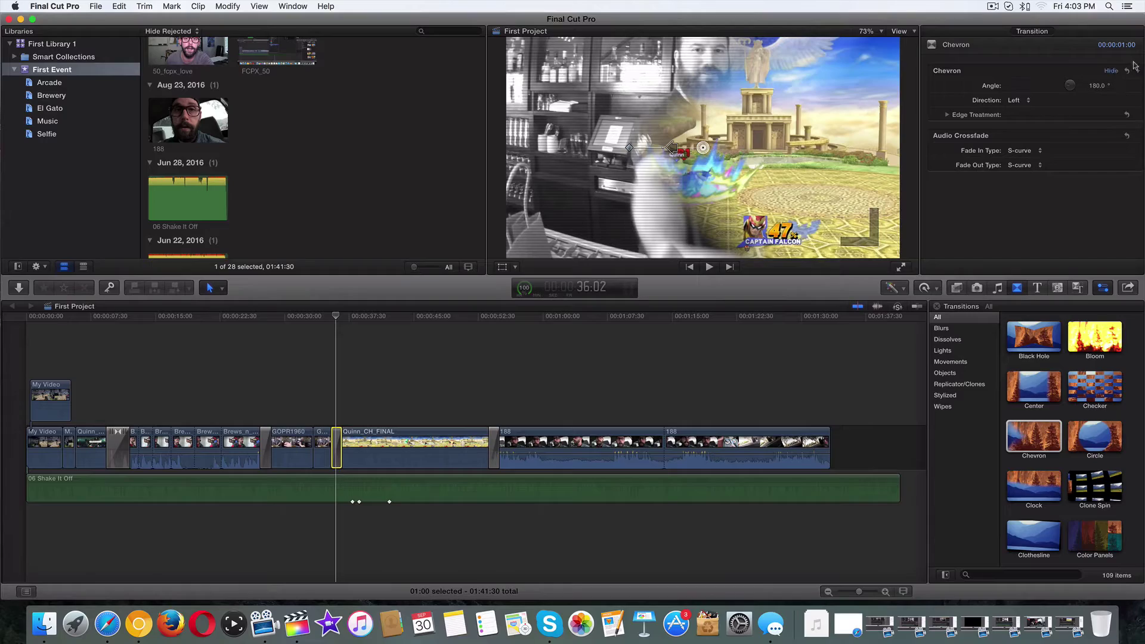
Step: Skim around the left-pointing Chevron and park the playhead inside it
mouse_move(326, 316)
mouse_down()
mouse_move(504, 316)
mouse_move(323, 316)
mouse_up()
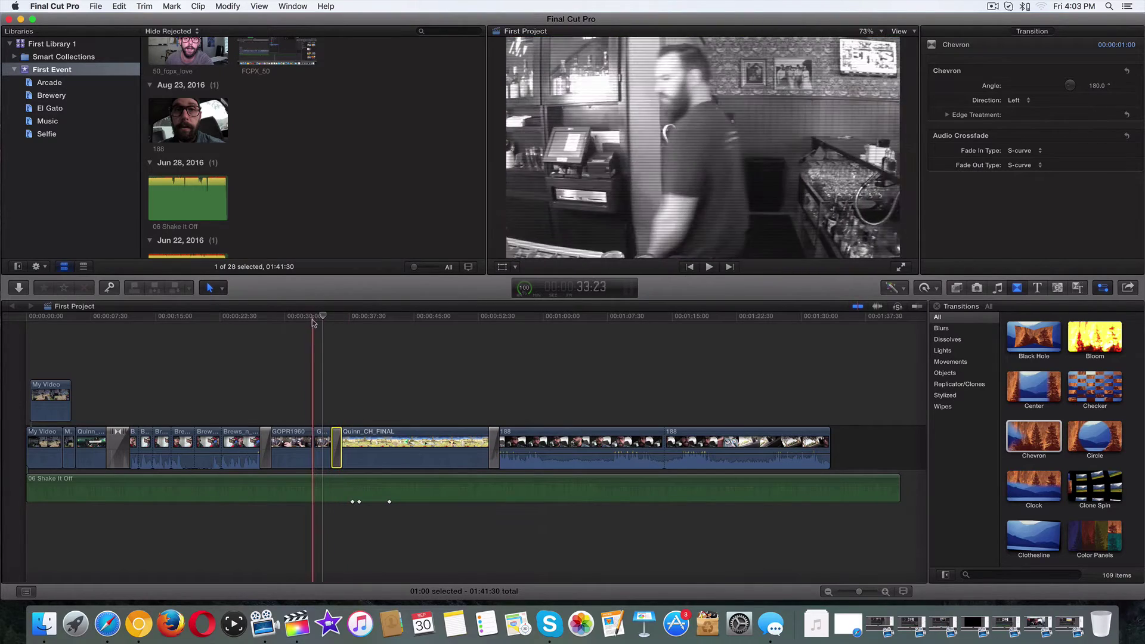
click(334, 316)
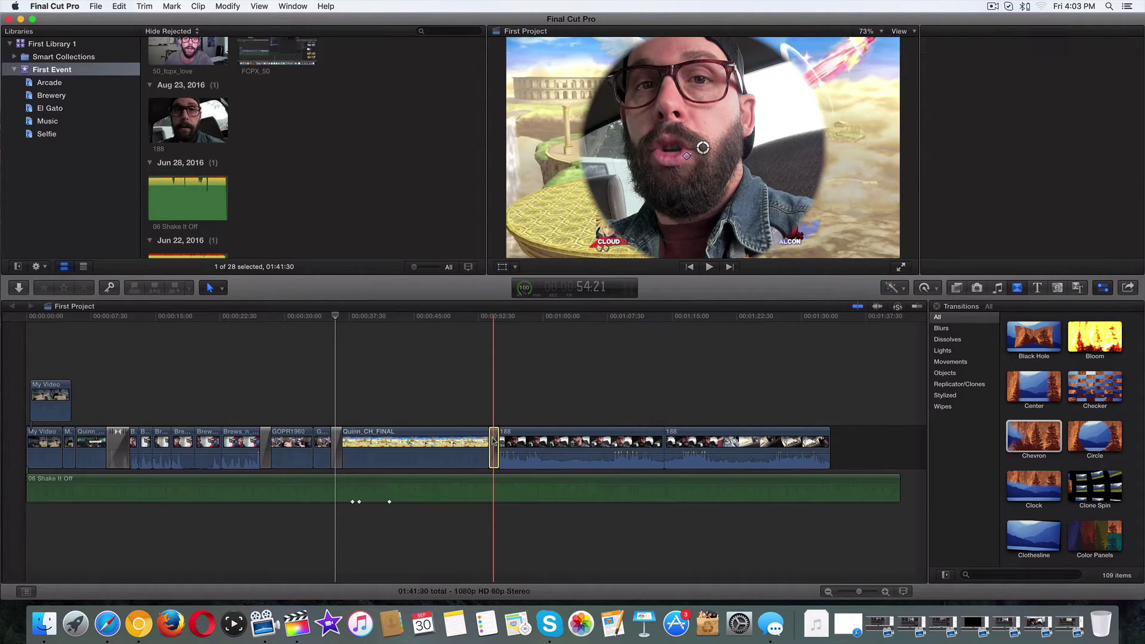
click(494, 524)
drag(336, 316, 485, 325)
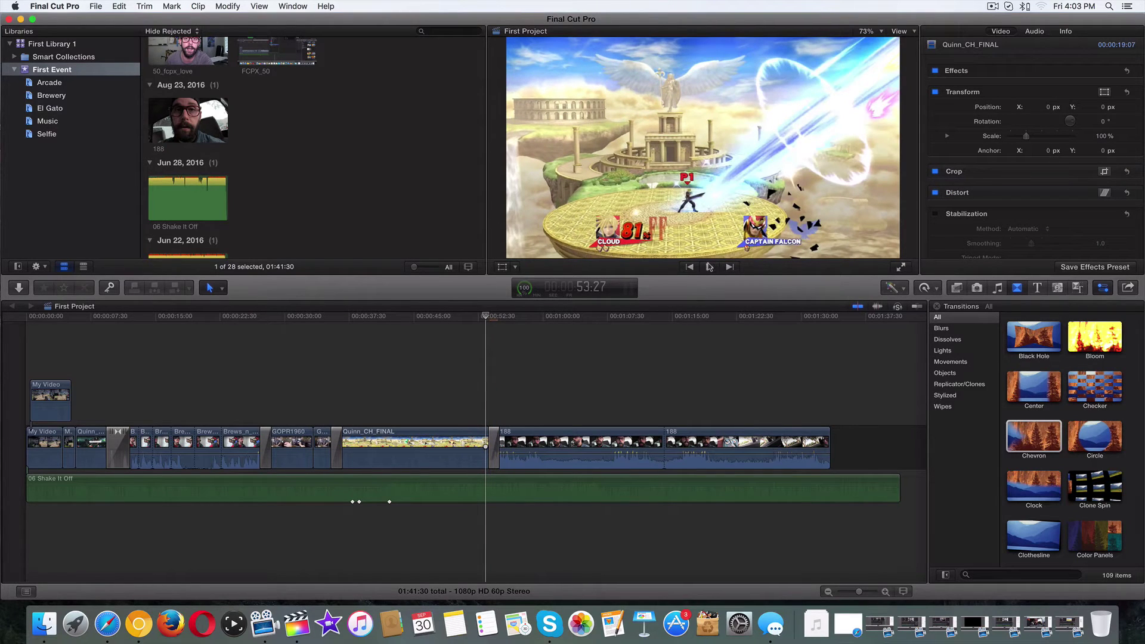
click(710, 267)
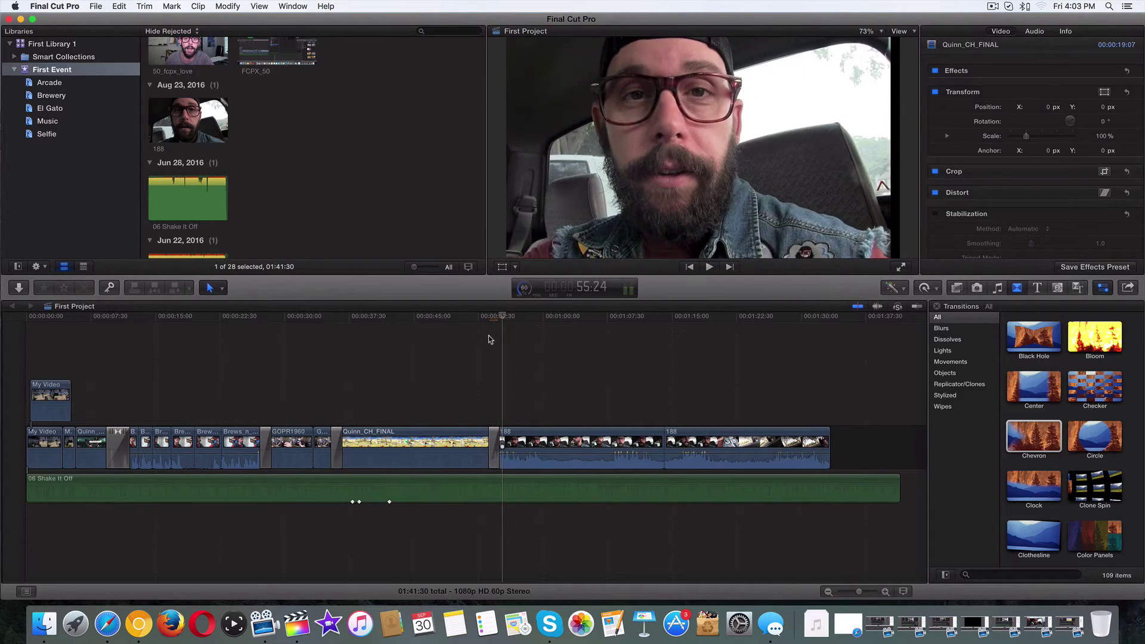
key(j)
key(j)
click(709, 267)
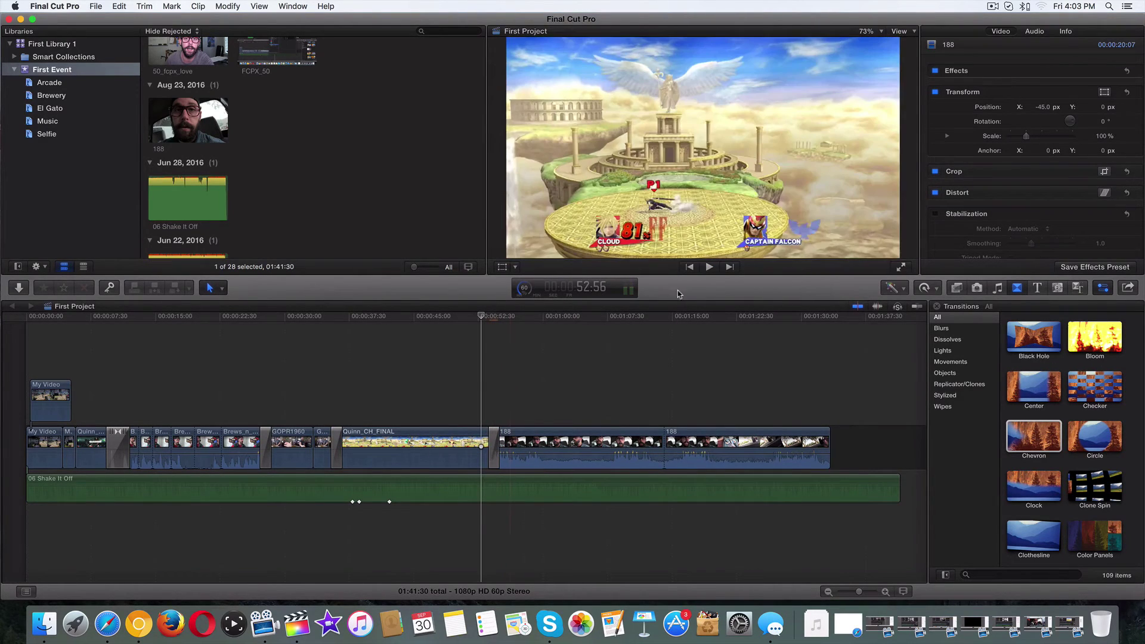
click(709, 268)
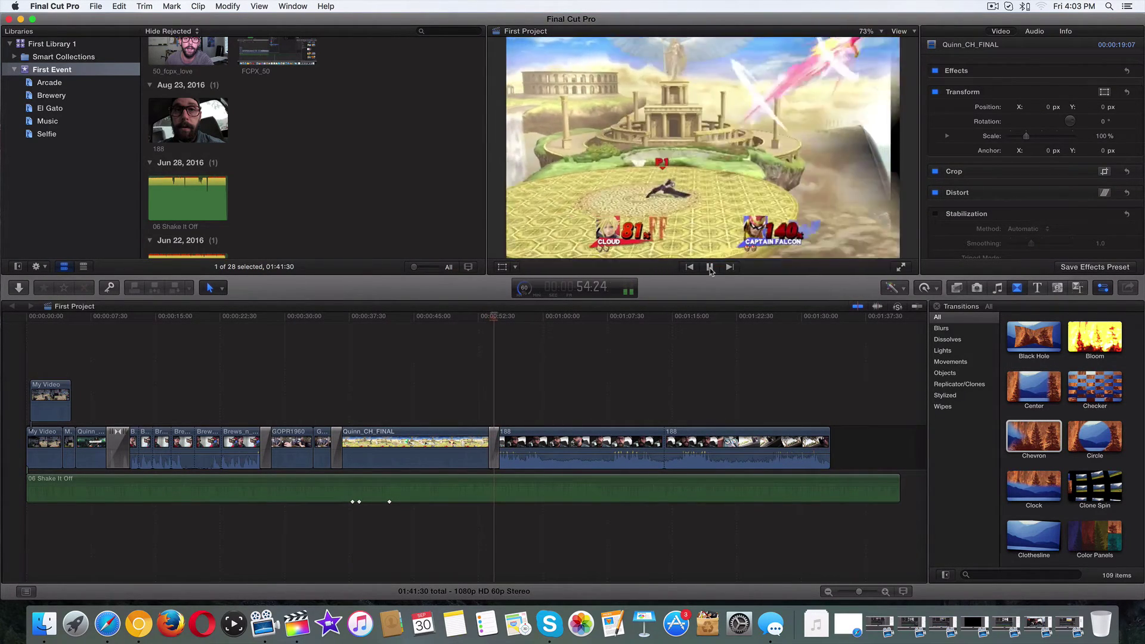
key(space)
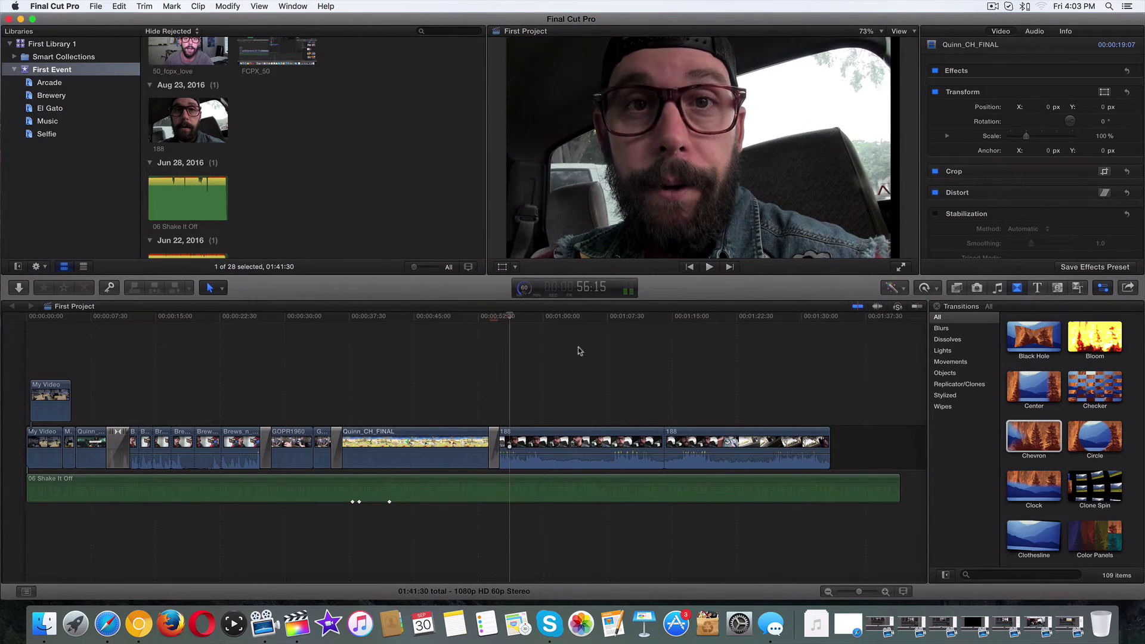
drag(508, 315, 471, 317)
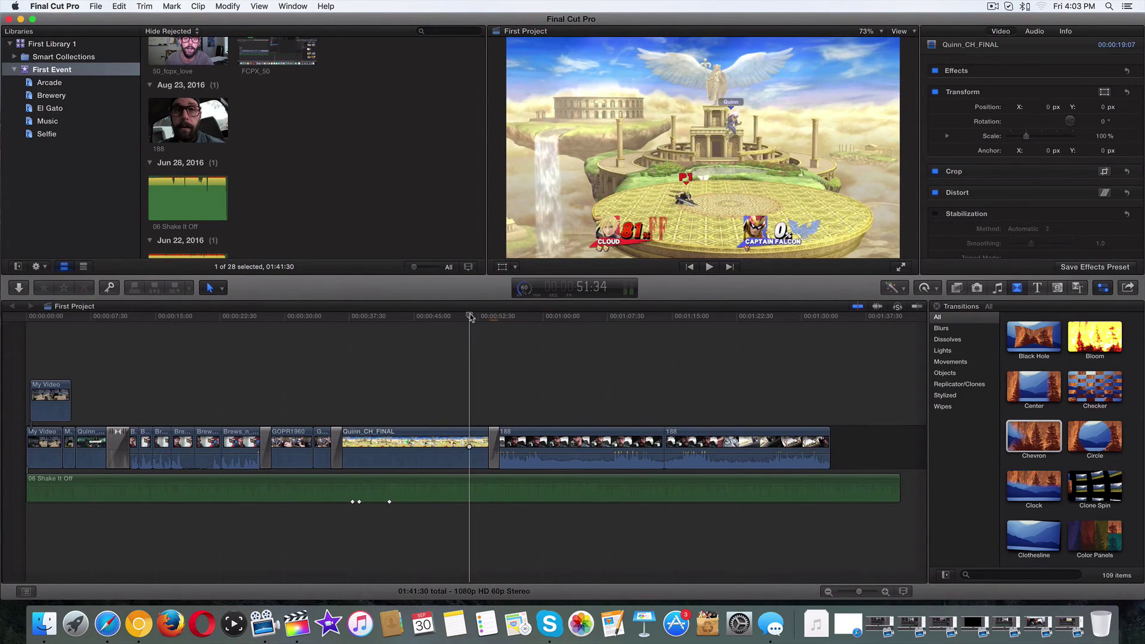